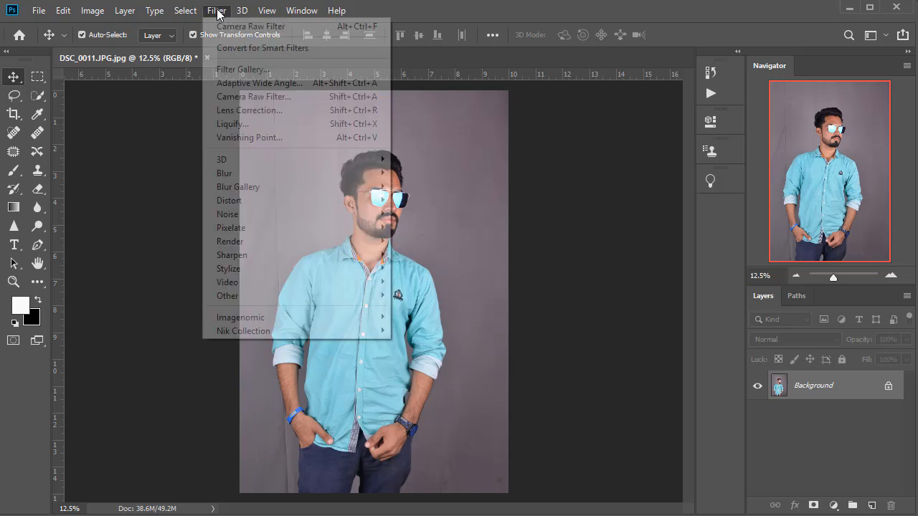
Load the saved Indoor channel of DSC_0011.JPG.jpg as a new selection around the man.
left_click(185, 10)
left_click(214, 312)
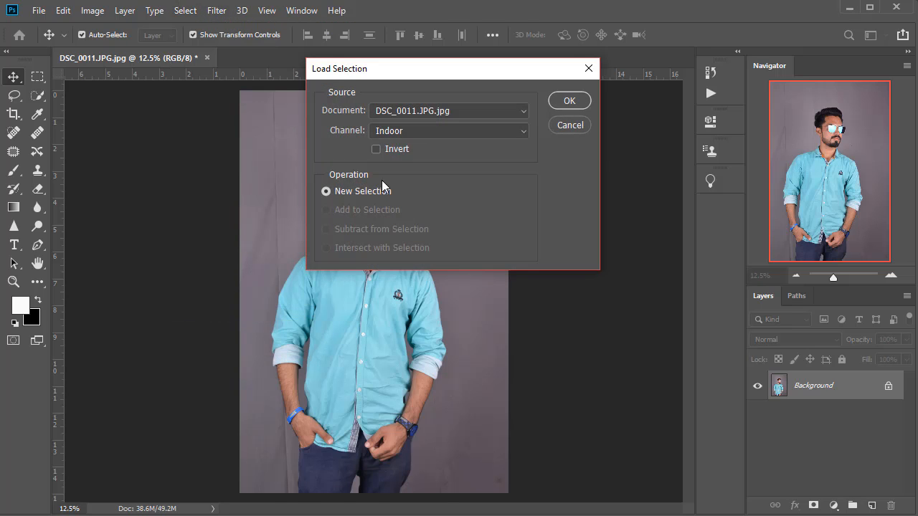
left_click(564, 100)
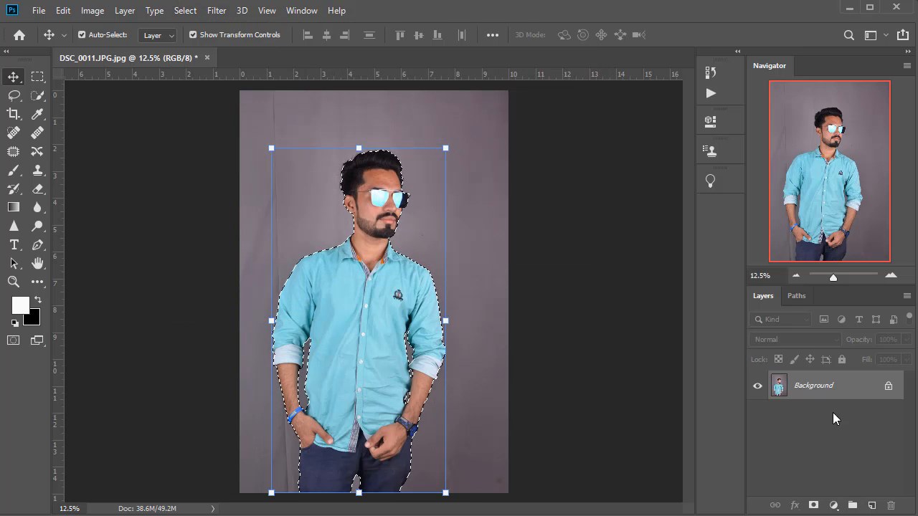
Refine the edge of the man's selection in Select and Mask with Smooth set to 15.
key("w")
key("ctrl+plus")
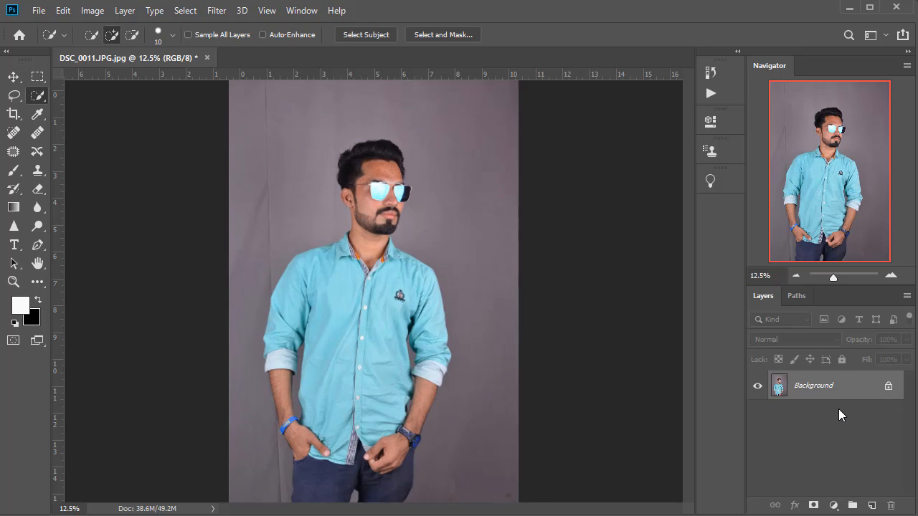
left_click_drag(380, 97, 399, 253)
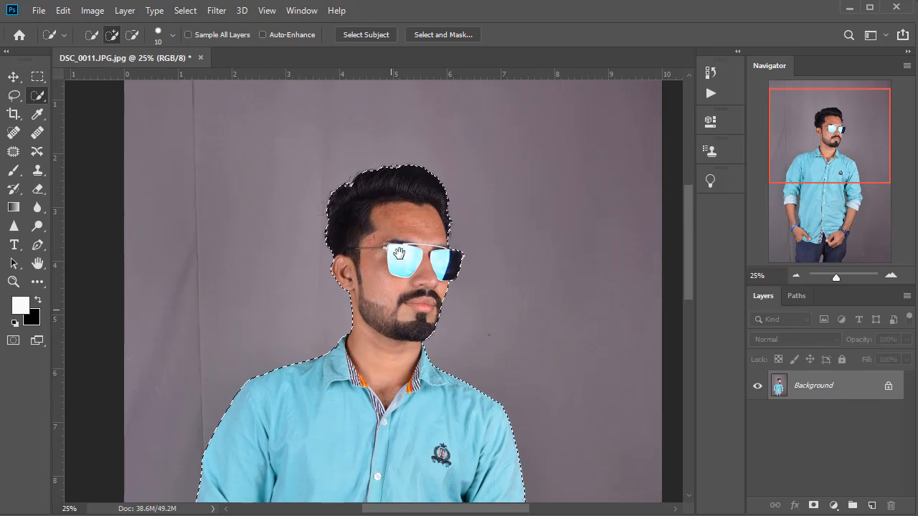
left_click(377, 39)
left_click(469, 207)
left_click(441, 35)
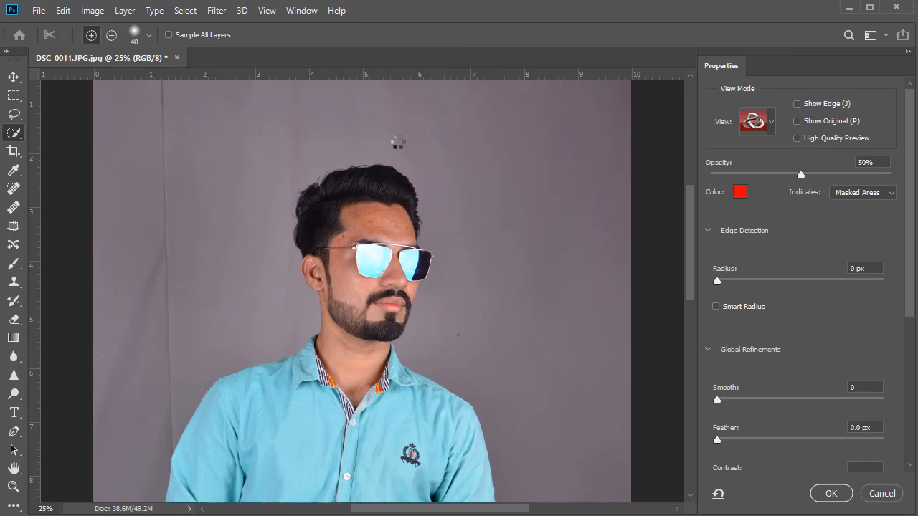
key("ctrl+plus")
key("ctrl+plus")
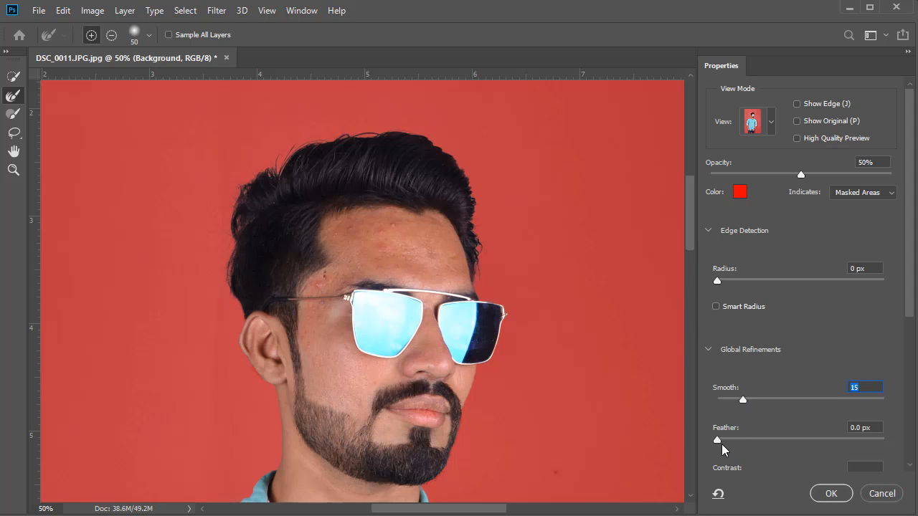
left_click(815, 493)
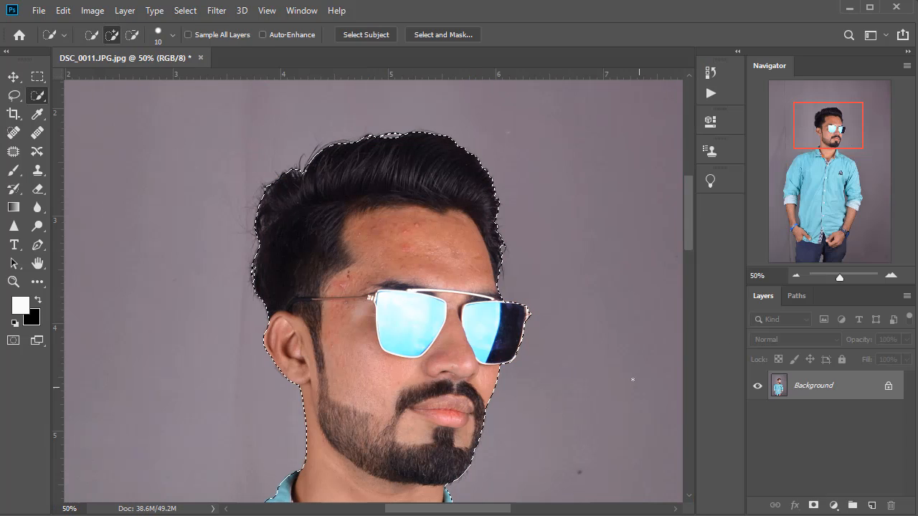
Copy the selected man from the Background onto a new layer.
key("ctrl+minus")
key("ctrl+minus")
key("ctrl+minus")
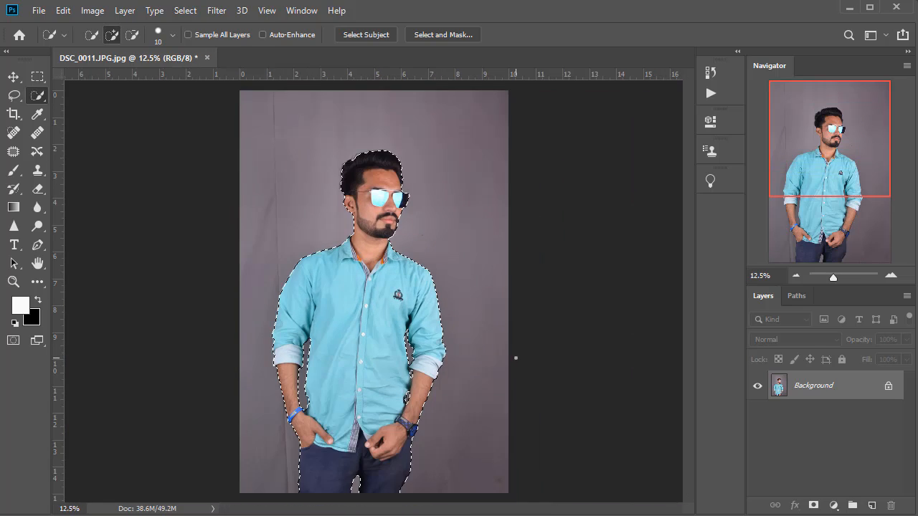
key("ctrl+plus")
key("ctrl+minus")
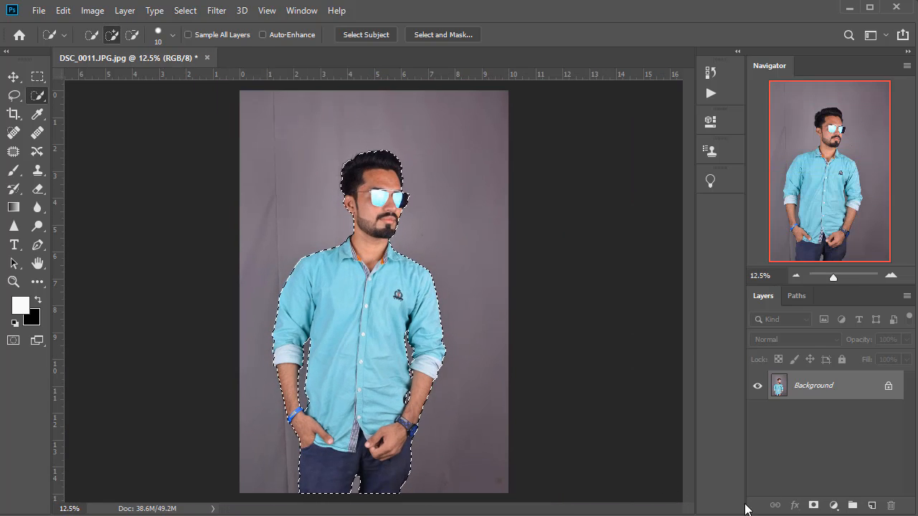
key("ctrl+j")
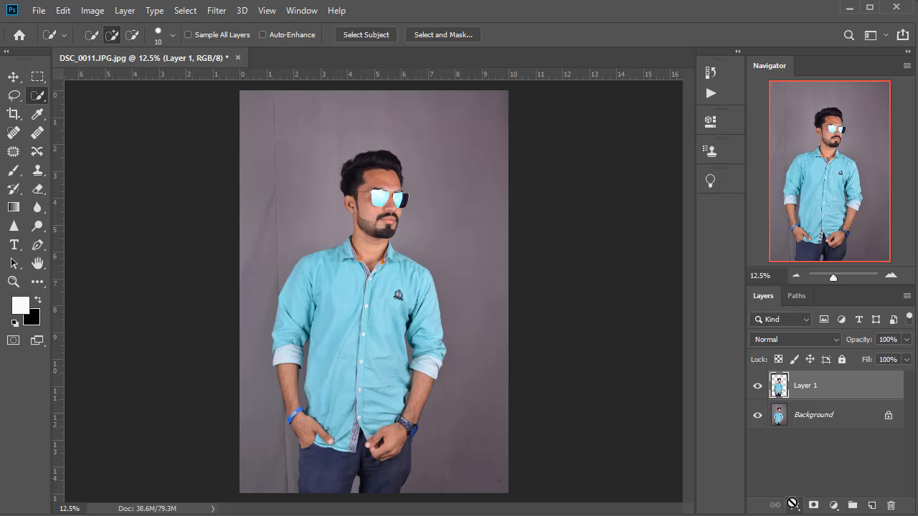
Load the cut-out man's outline from Layer 1 as a selection and feather it by 2 pixels.
left_click(784, 384, "ctrl")
right_click(398, 249)
left_click(438, 287)
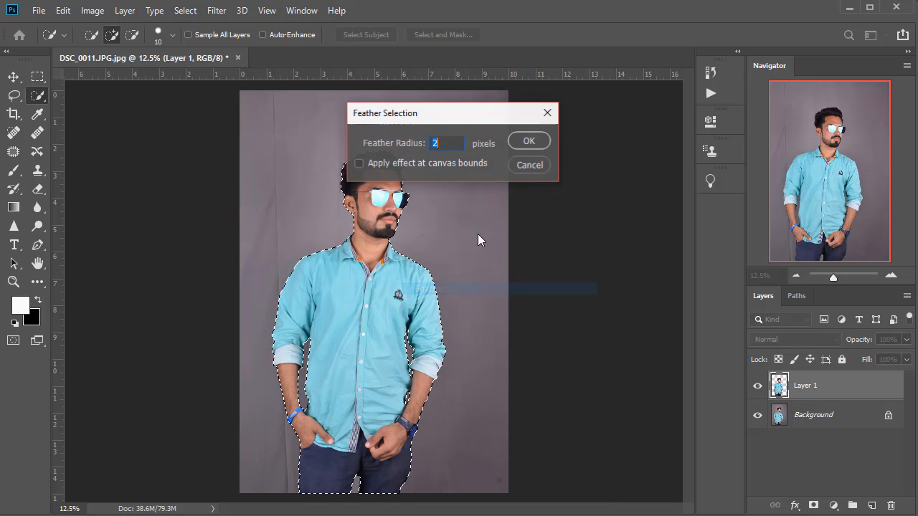
left_click(528, 141)
key("ctrl+plus")
key("ctrl+plus")
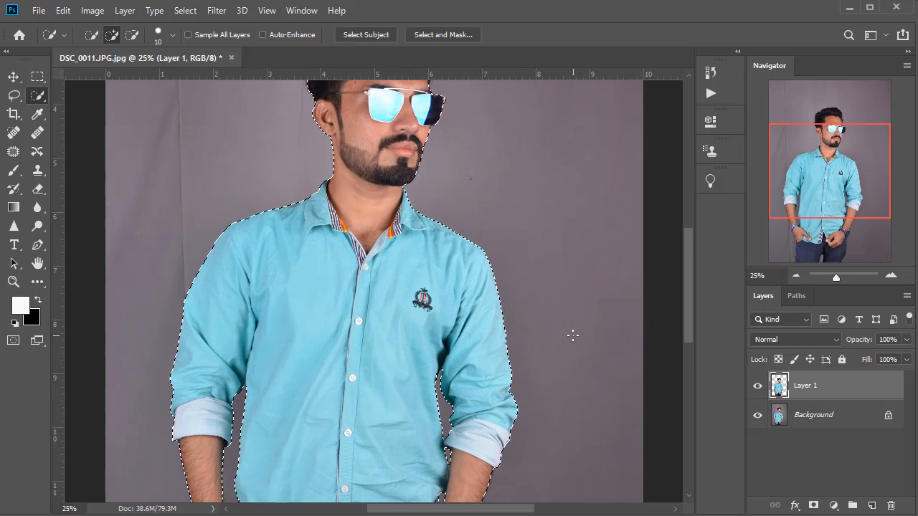
key("ctrl+minus")
key("ctrl+minus")
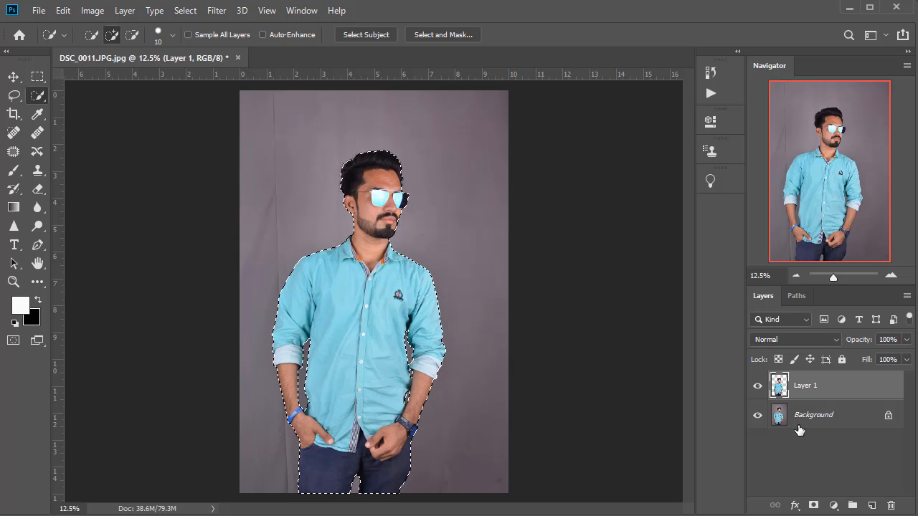
Invert the selection and copy the backdrop from the Background layer onto a new layer.
key("ctrl+shift+i")
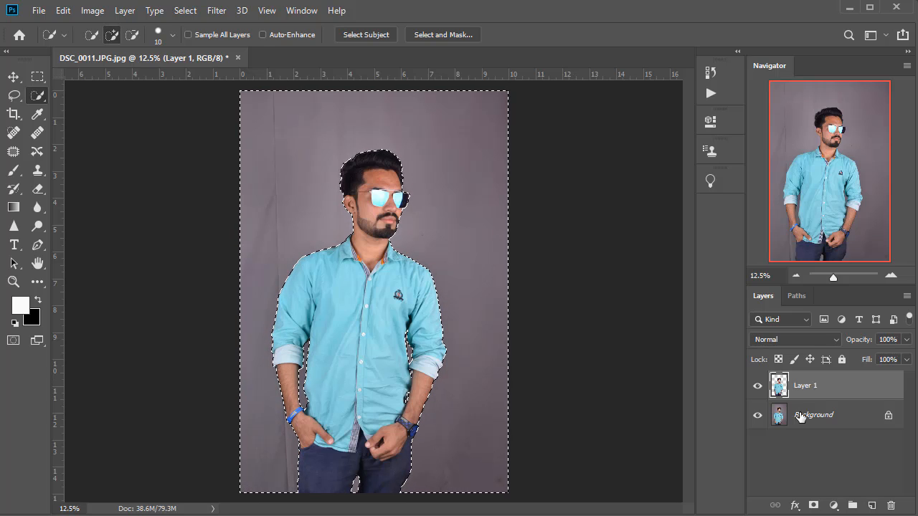
left_click(800, 417)
key("ctrl+j")
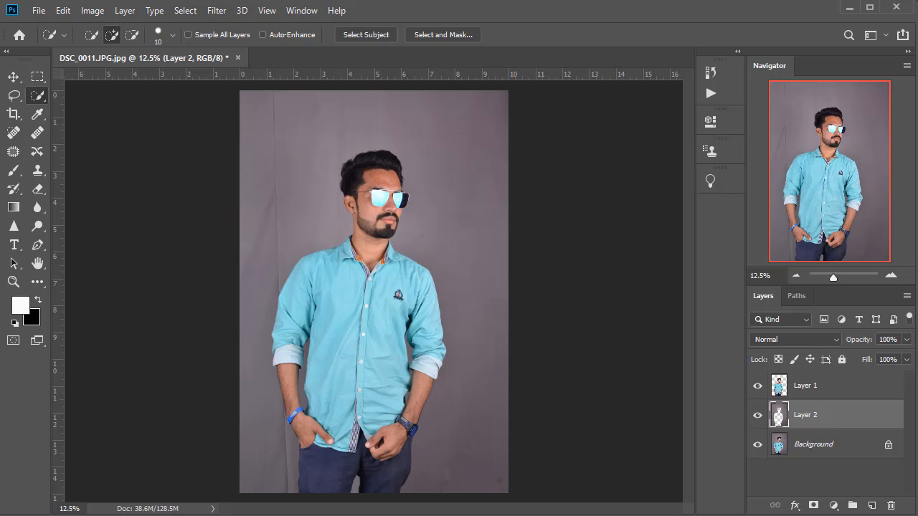
Apply a Gaussian Blur with a radius of 150.3 pixels to the backdrop on Layer 2.
left_click(216, 10)
mouse_move(247, 172)
left_click(423, 225)
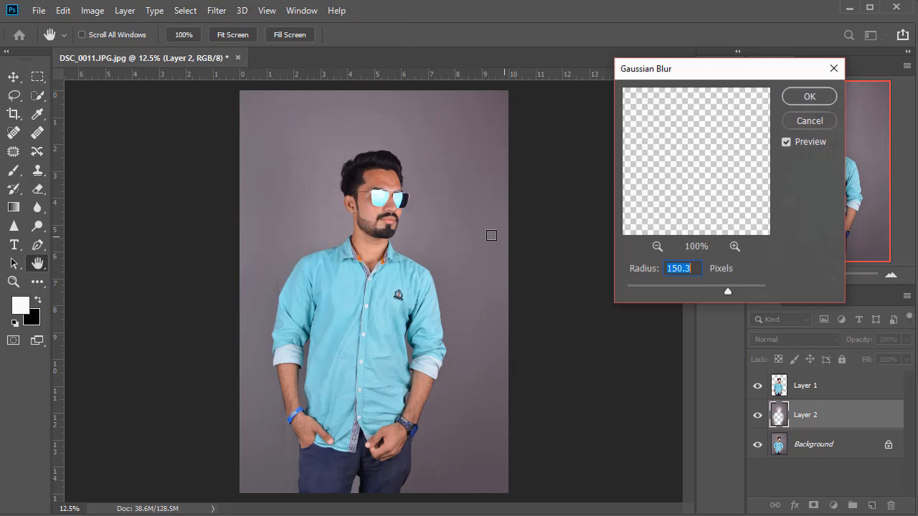
key("ctrl+plus")
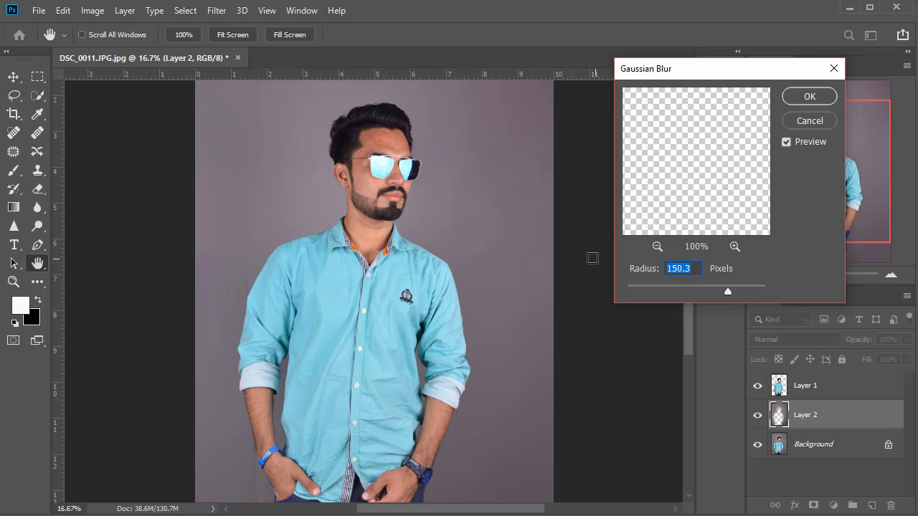
left_click_drag(505, 265, 509, 367)
key("ctrl+plus")
key("ctrl+plus")
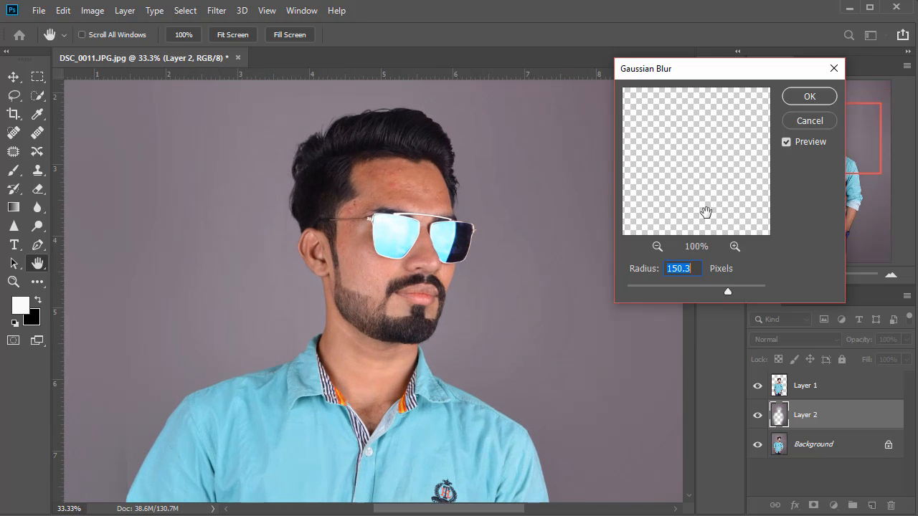
left_click(800, 100)
key("ctrl+minus")
key("ctrl+minus")
key("ctrl+minus")
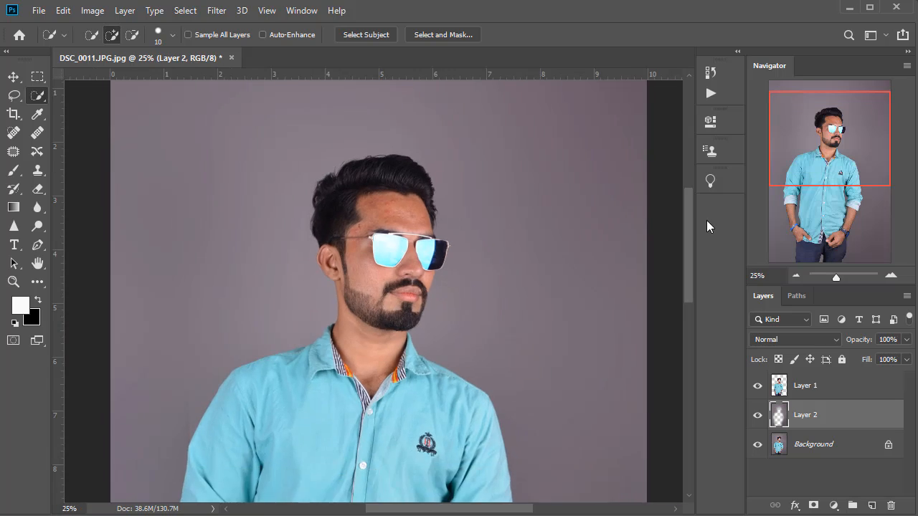
Darken the blurred backdrop layer with Levels, setting the black input level to 10.
key("ctrl+plus")
scroll(541, 221, "up", 3)
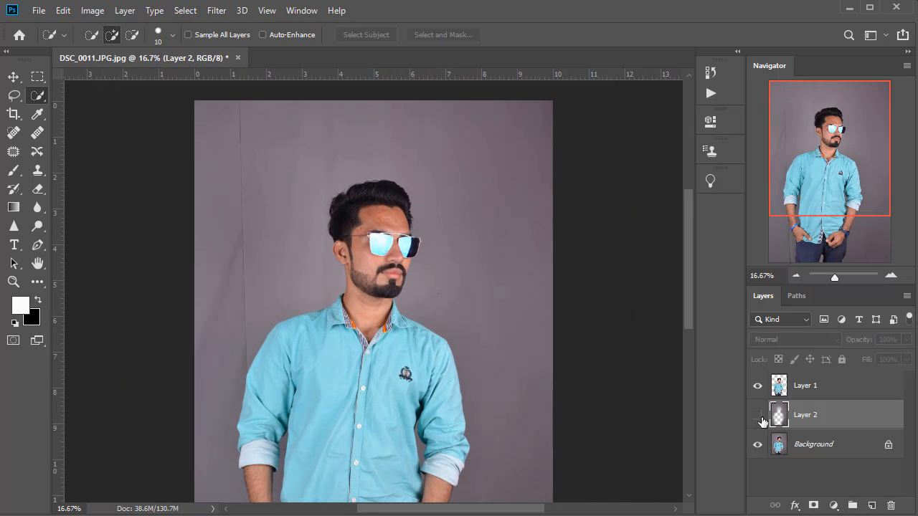
key("ctrl+minus")
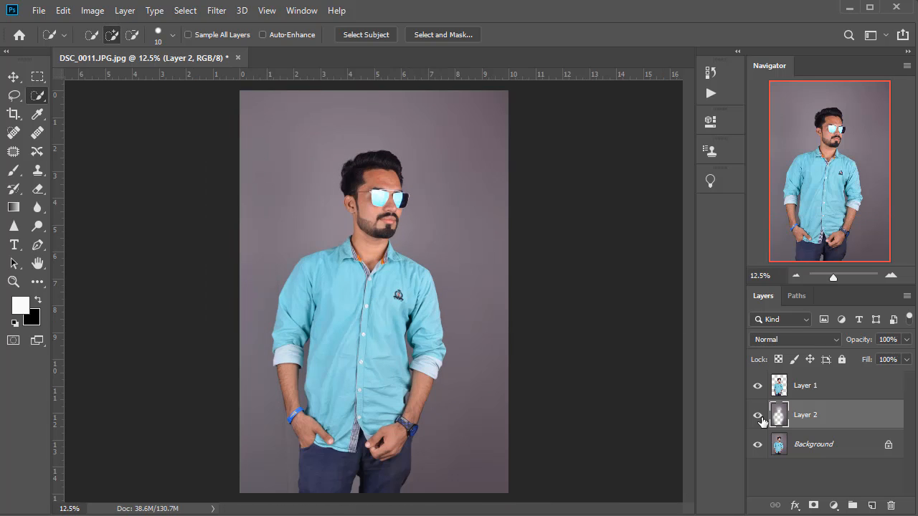
key("ctrl+l")
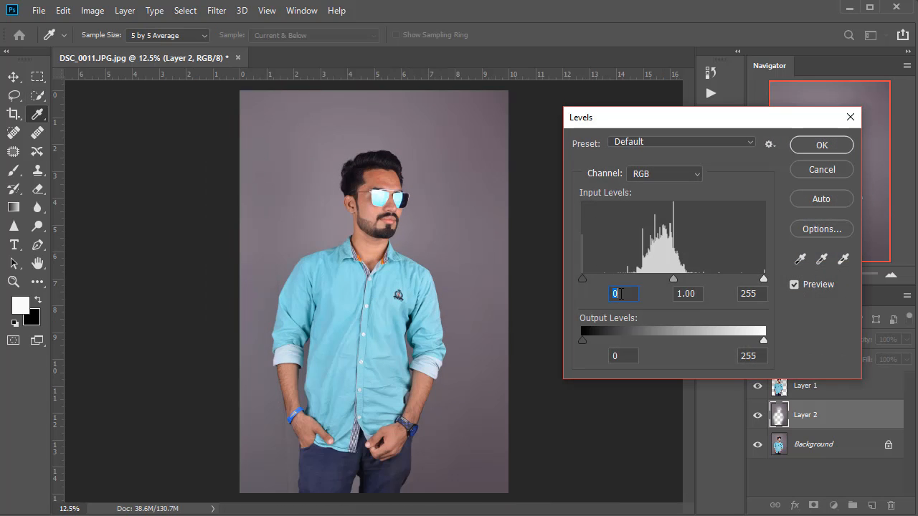
type("1")
key("Return")
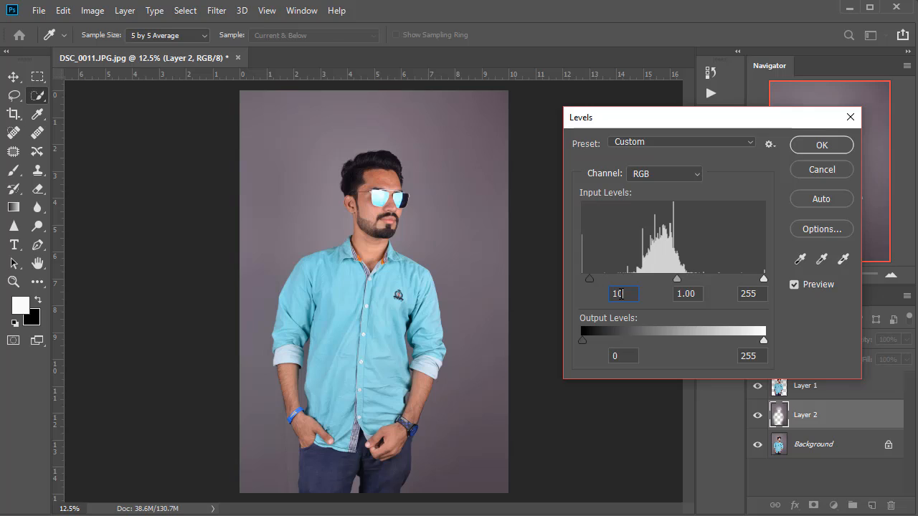
left_click(758, 387)
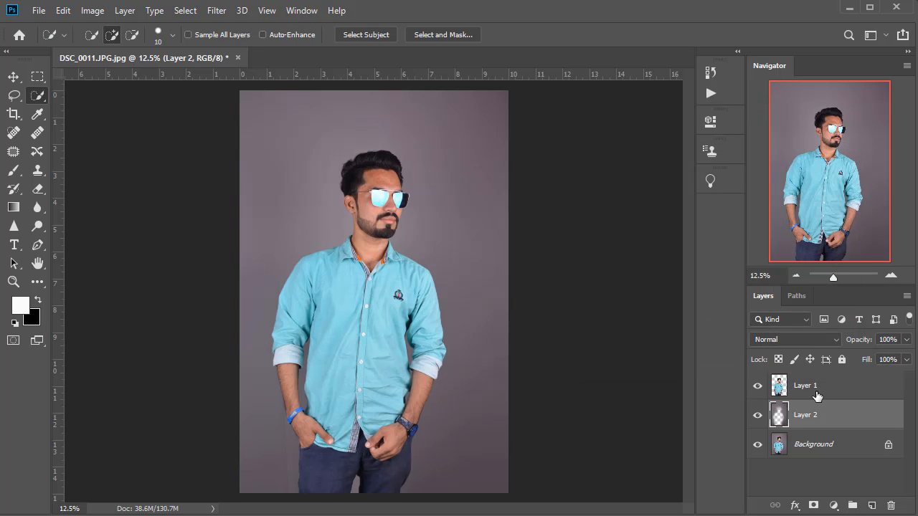
Select the area around the Layer 1 cut-out with a 2-pixel feather, and clear that selection.
left_click(780, 394, "ctrl")
right_click(432, 235)
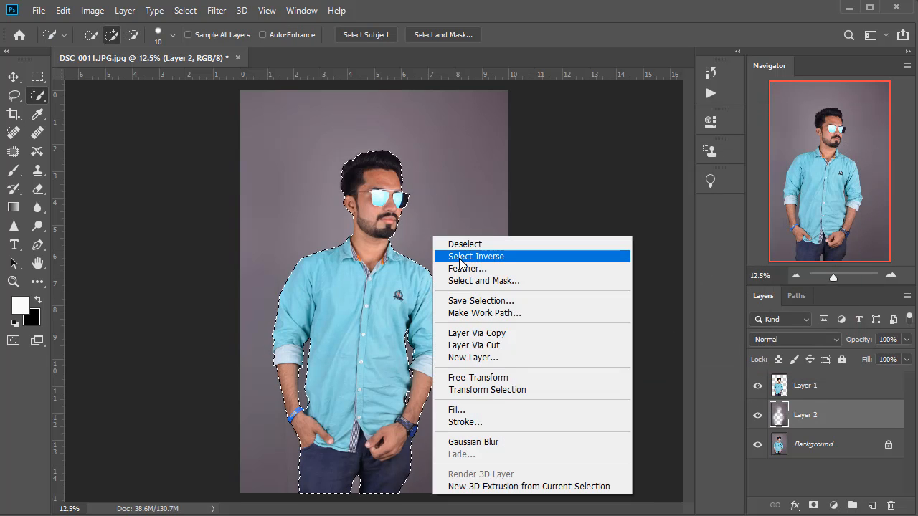
left_click(463, 258)
right_click(441, 248)
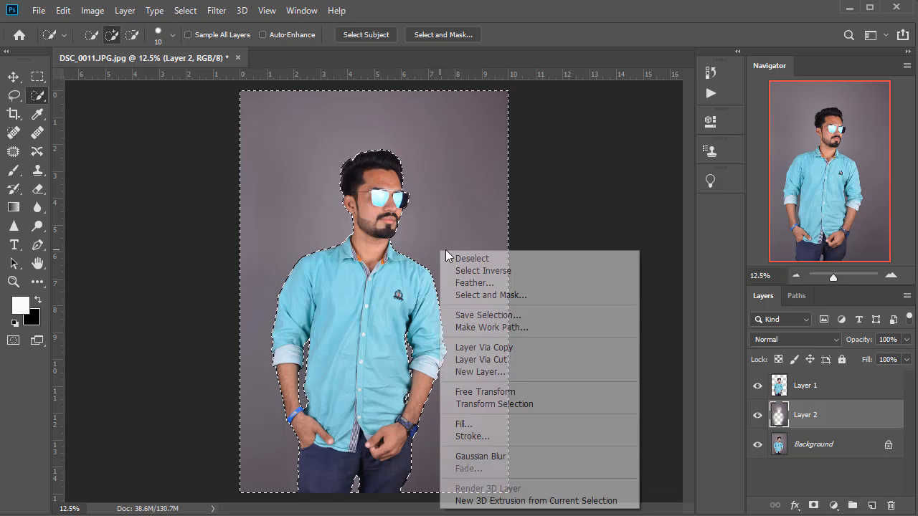
left_click(542, 285)
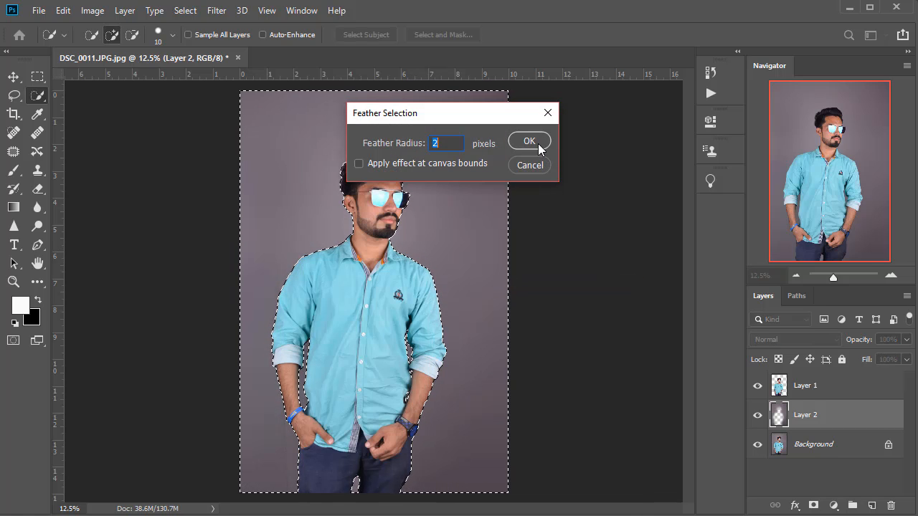
left_click(528, 141)
key("ctrl+d")
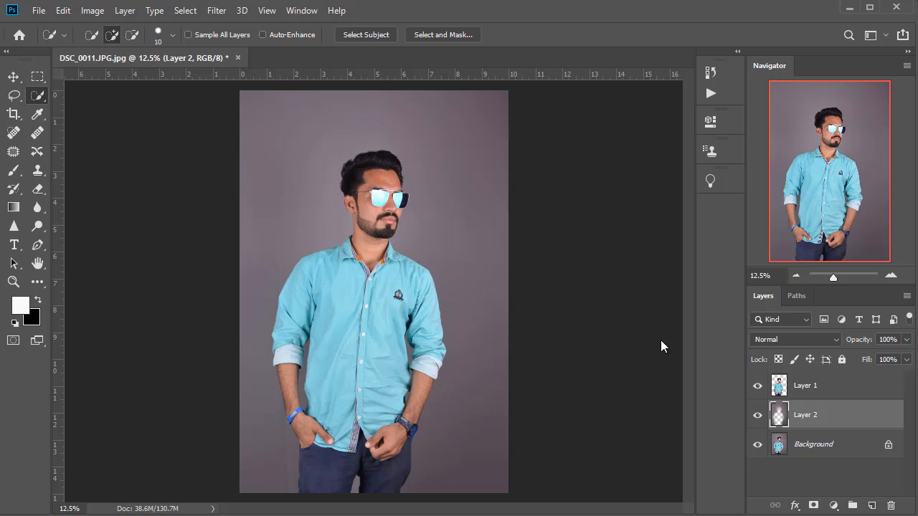
Open the cut-out man on Layer 1 in Liquify and push the front top edge of his hair slightly upward.
left_click(786, 388)
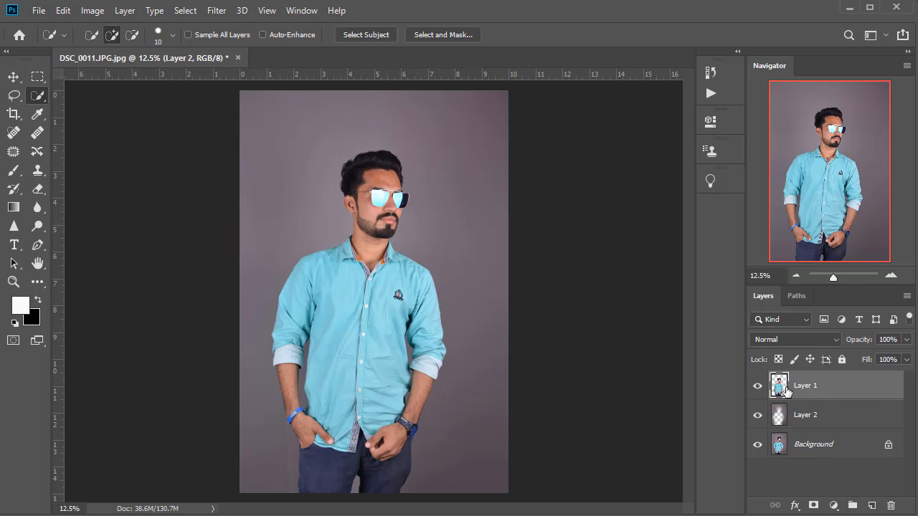
key("ctrl+shift+x")
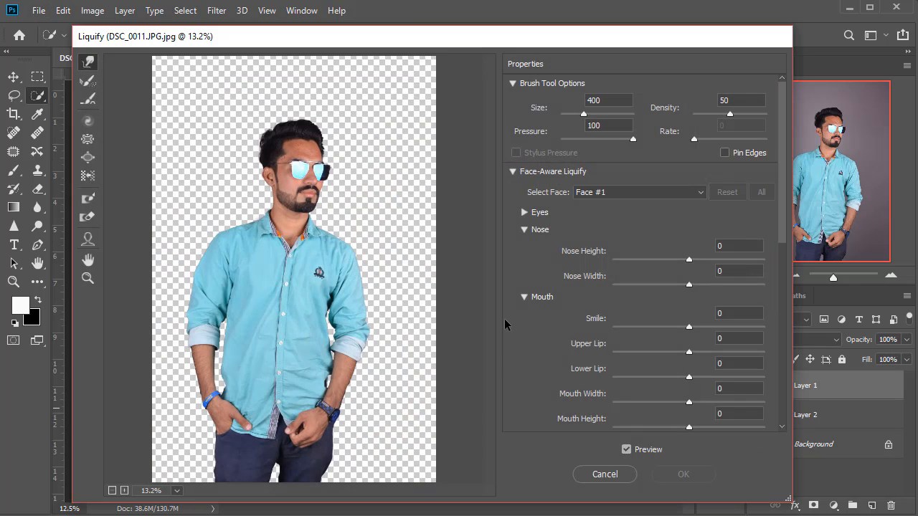
key("ctrl+plus")
key("ctrl+plus")
key("ctrl+plus")
left_click_drag(136, 233, 224, 319)
left_click_drag(392, 106, 309, 313)
key("ctrl+plus")
left_click_drag(344, 188, 350, 172)
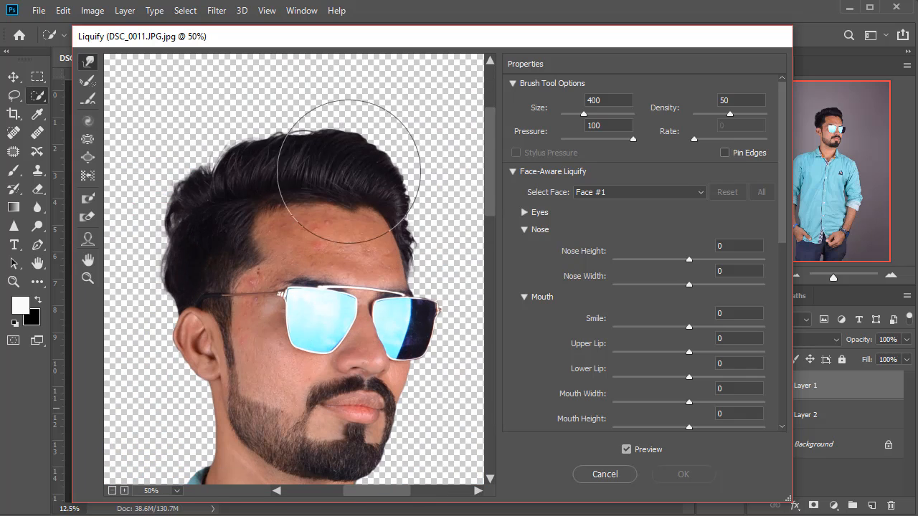
key("bracketleft")
key("bracketright")
key("bracketright")
key("bracketleft")
left_click_drag(357, 140, 364, 131)
Push the front top of the man's hair higher in Liquify, varying the brush size between 175 and 400.
key("bracketleft")
key("bracketleft")
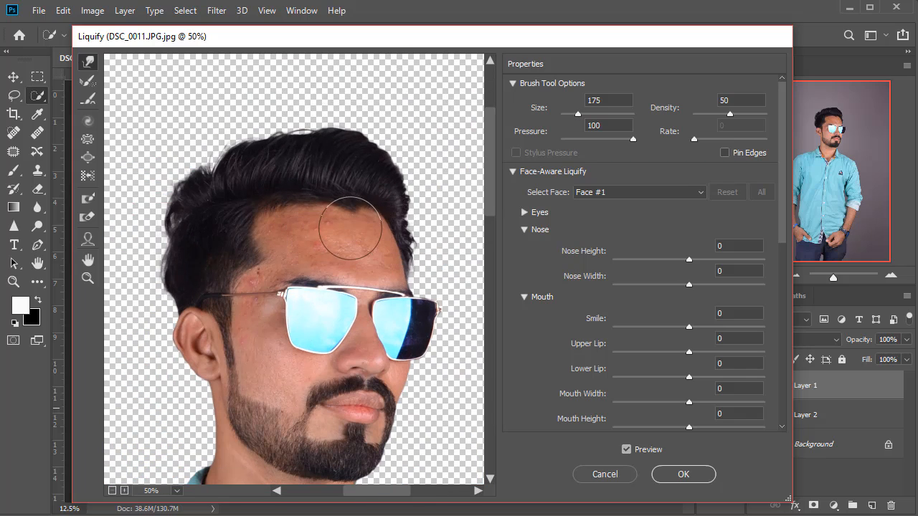
key("bracketright")
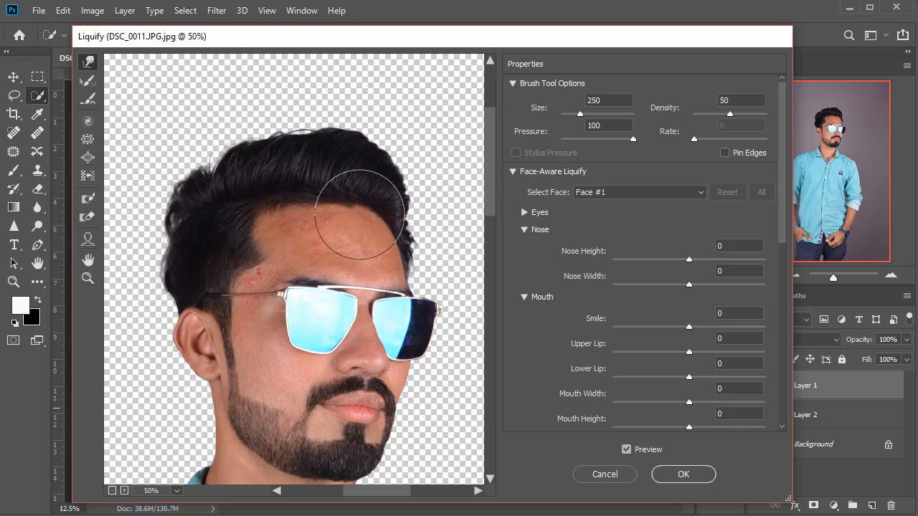
key("bracketleft")
key("bracketright")
key("bracketright")
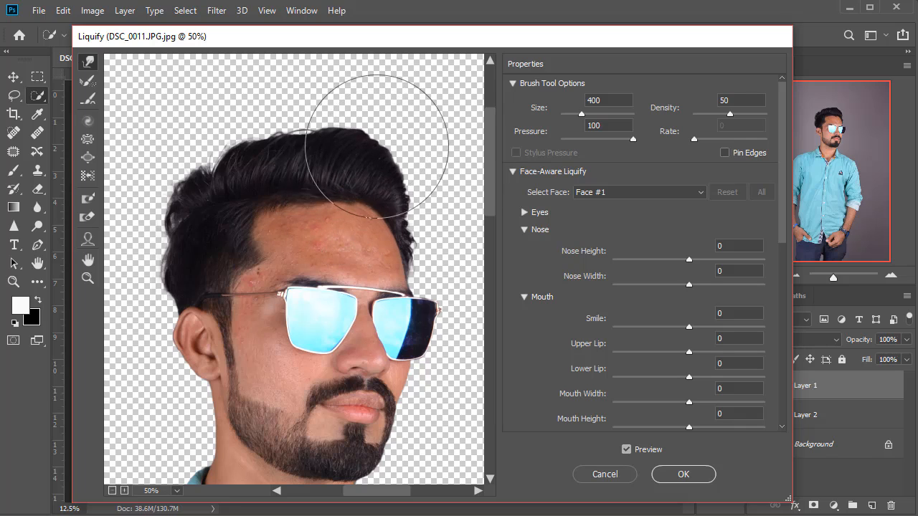
key("bracketleft")
key("bracketleft")
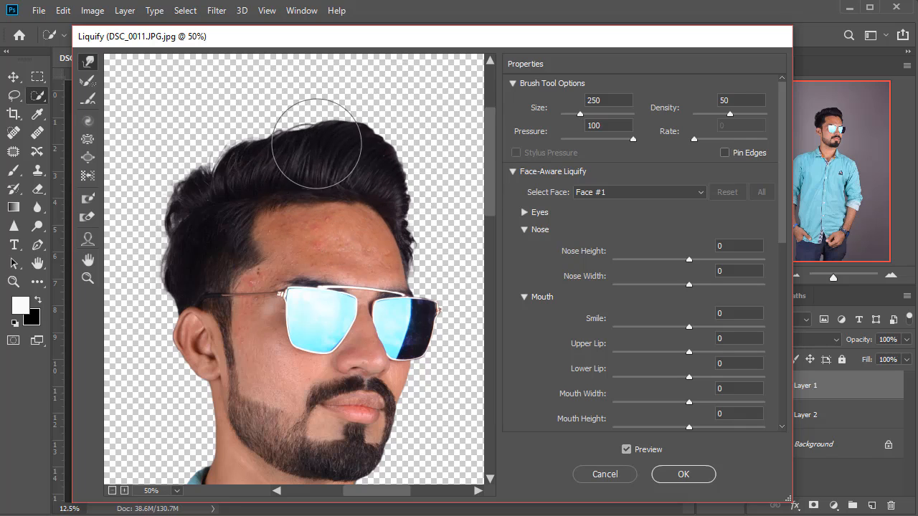
key("bracketright")
key("bracketright")
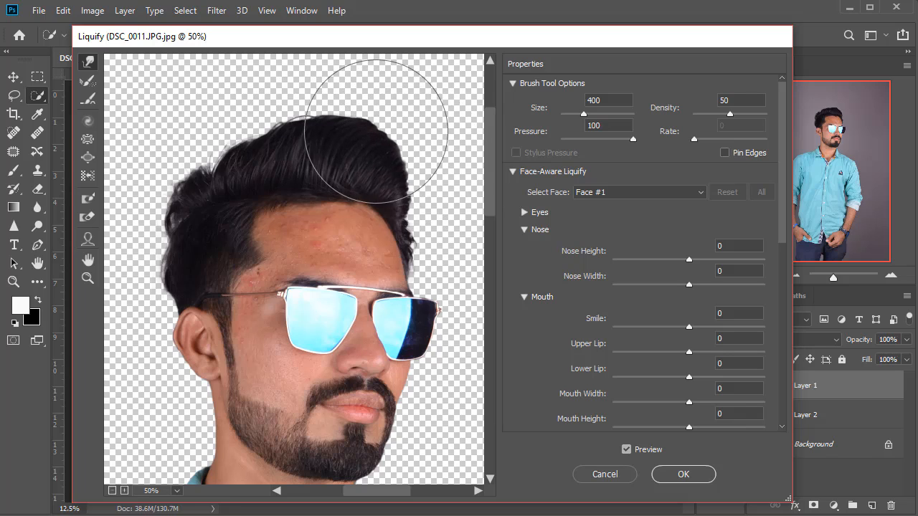
Raise the middle of the hair's top edge with the warp brush at sizes from 250 to 400.
key("bracketright")
key("bracketleft")
key("bracketleft")
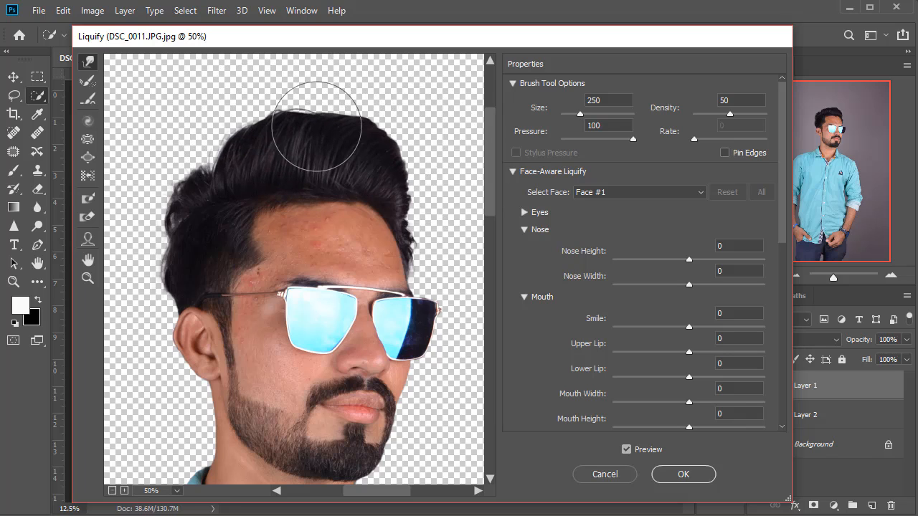
key("bracketright")
key("bracketright")
key("bracketleft")
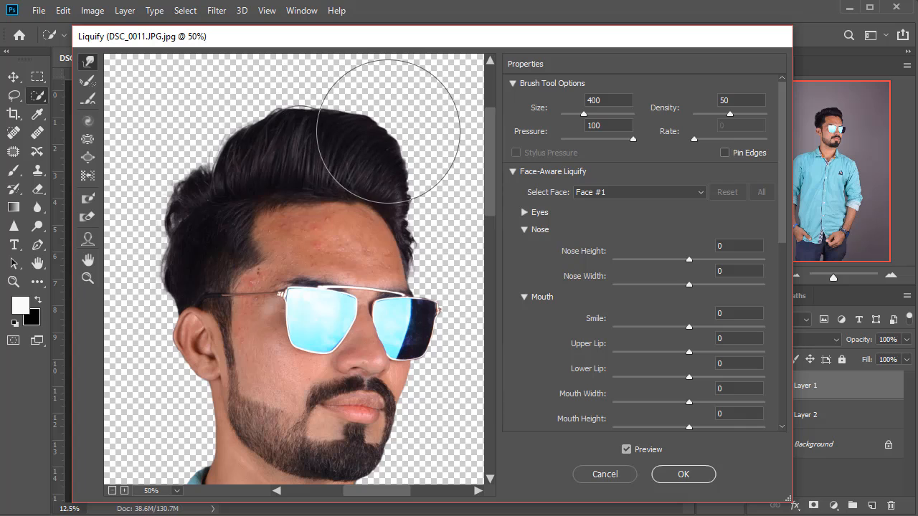
Lift the back part of the hair toward the height of the front with the warp brush at sizes from 200 to 300.
key("bracketleft")
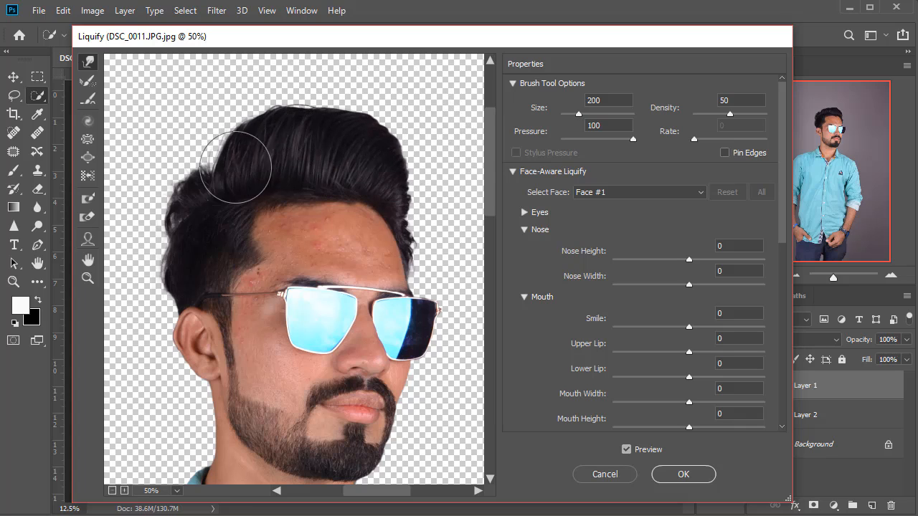
key("bracketright")
key("bracketright")
key("bracketleft")
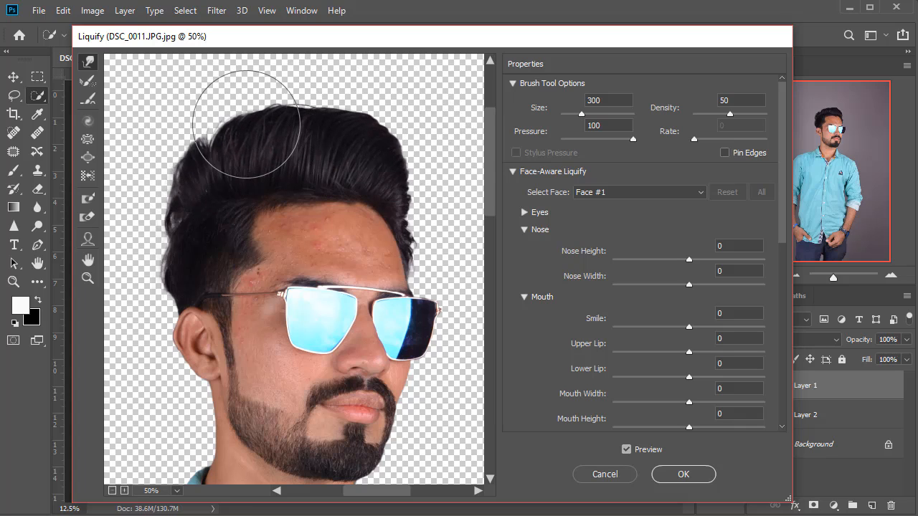
key("bracketright")
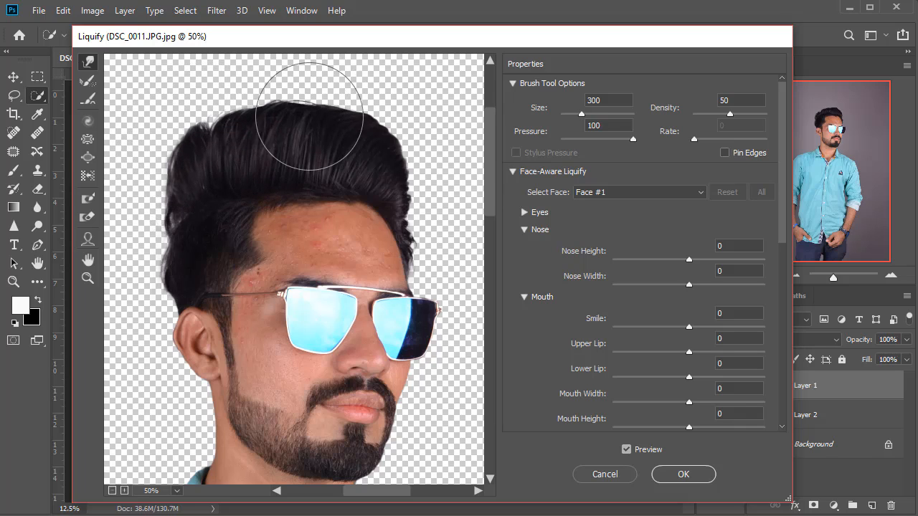
Round out the top and front of the hair with brush sizes 400 and 500, and apply the Liquify changes.
key("ctrl+minus")
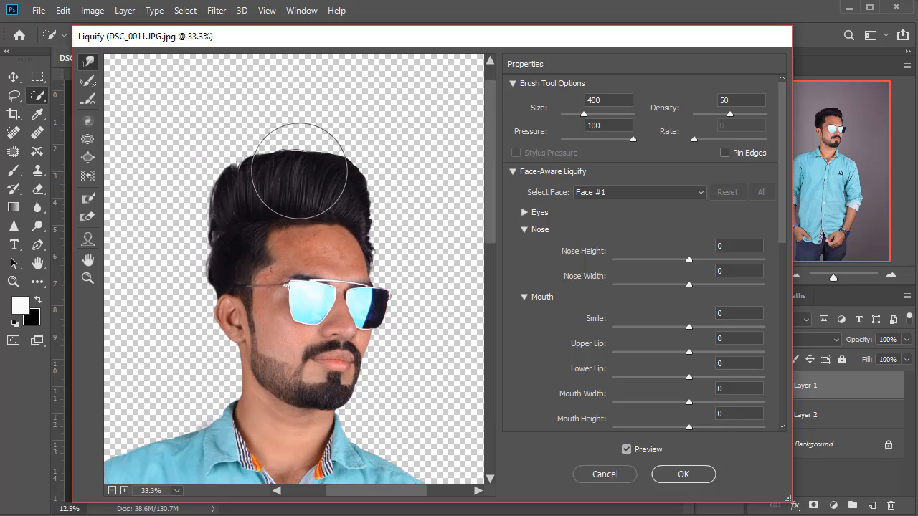
key("bracketright")
left_click_drag(354, 169, 359, 165)
left_click_drag(298, 167, 299, 162)
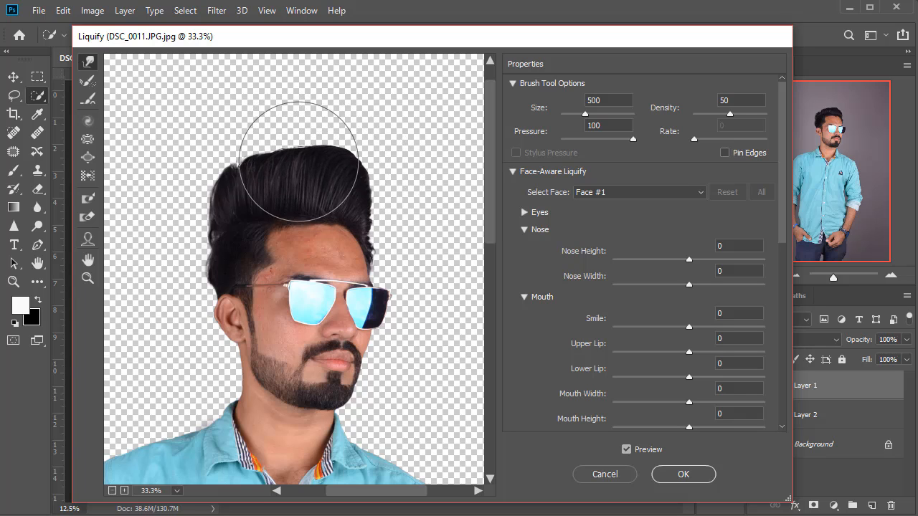
key("bracketleft")
scroll(404, 202, "down", 5)
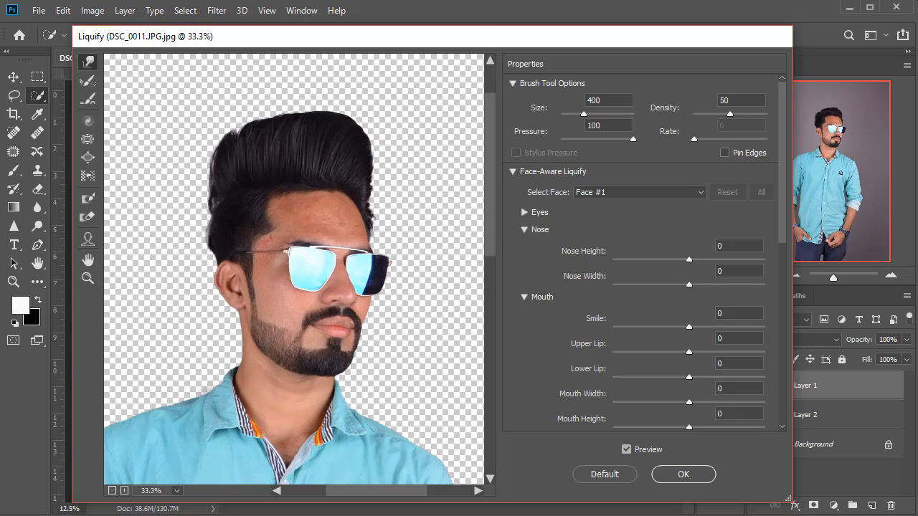
key("ctrl+minus")
scroll(308, 198, "up", 4)
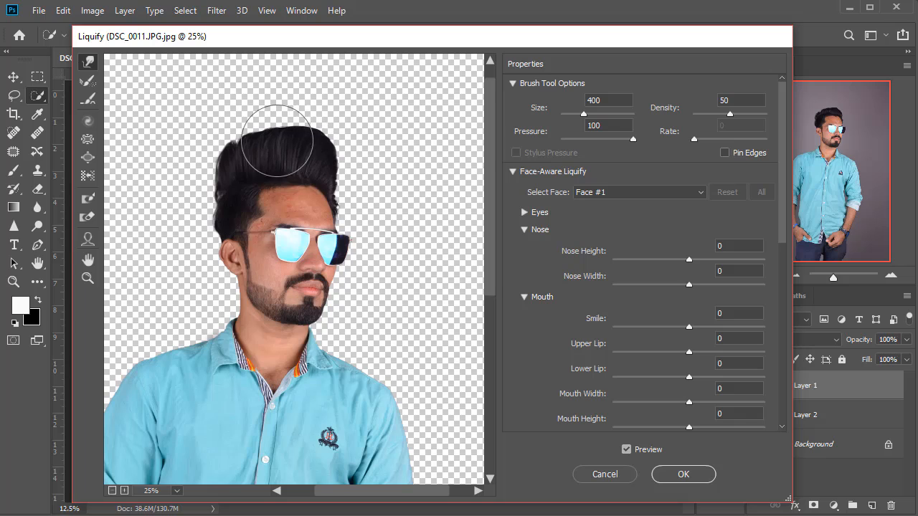
left_click(683, 474)
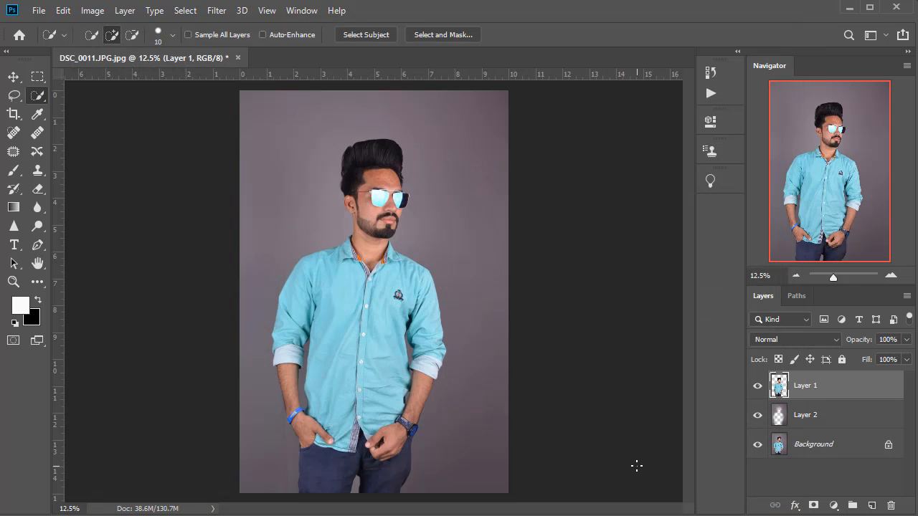
Examine the reshaped hair against the backdrop, both up close and in the wider portrait.
key("ctrl+minus")
key("ctrl+plus")
key("ctrl+plus")
key("ctrl+plus")
key("ctrl+plus")
scroll(586, 457, "up", 5)
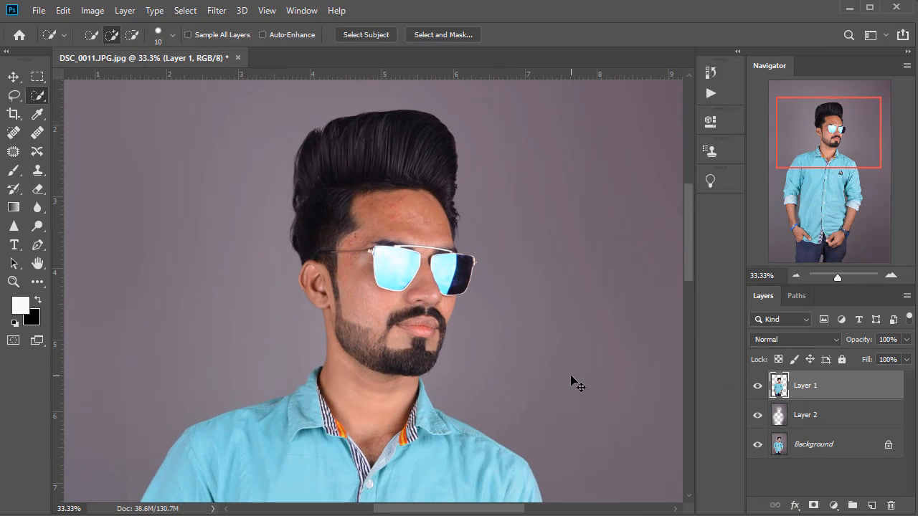
key("ctrl+minus")
key("ctrl+shift+z")
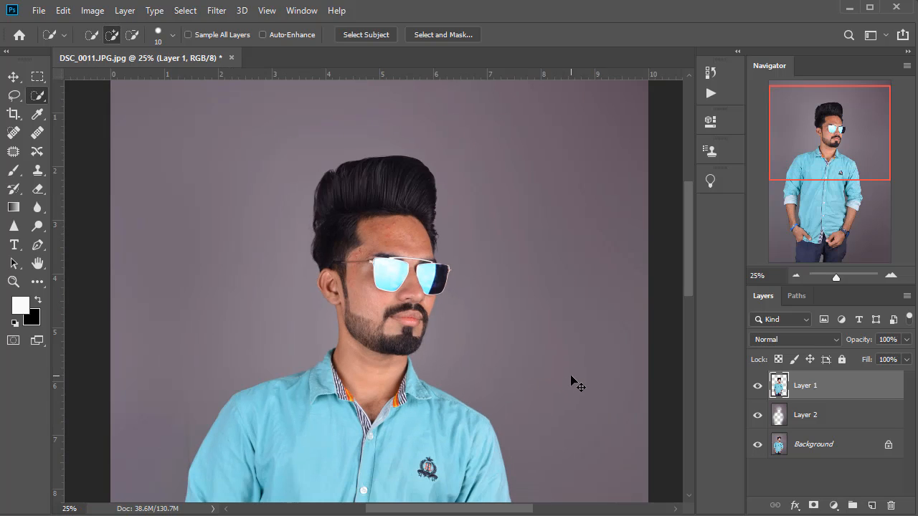
key("ctrl+minus")
key("ctrl+minus")
key("ctrl+plus")
key("ctrl+plus")
scroll(498, 383, "up", 3)
key("ctrl+minus")
key("ctrl+minus")
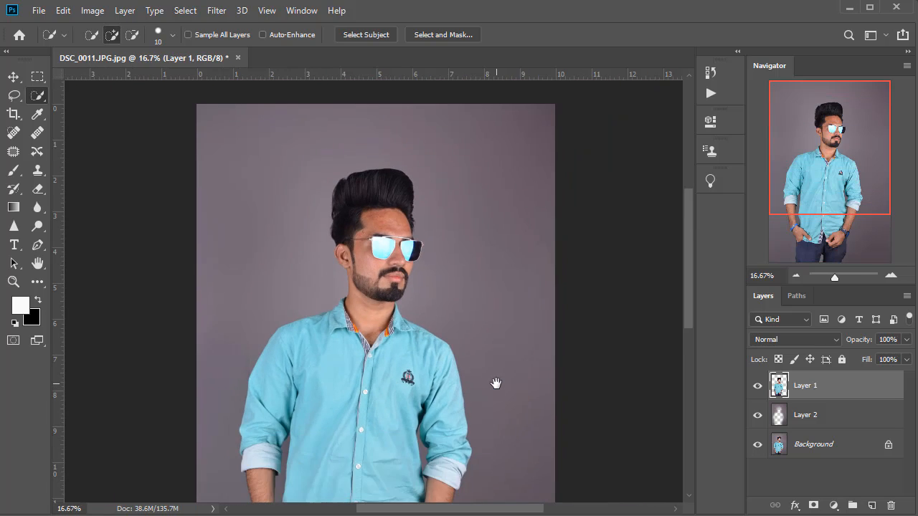
Place the red, white and black iPhone wallpaper image from the Desktop above Layer 2 and widen it to fill the canvas.
left_click(828, 418)
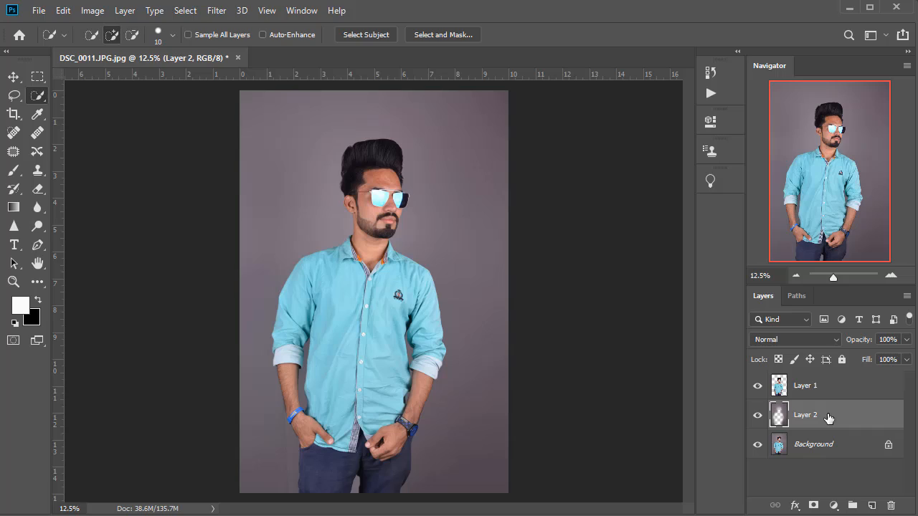
left_click(38, 11)
left_click(89, 282)
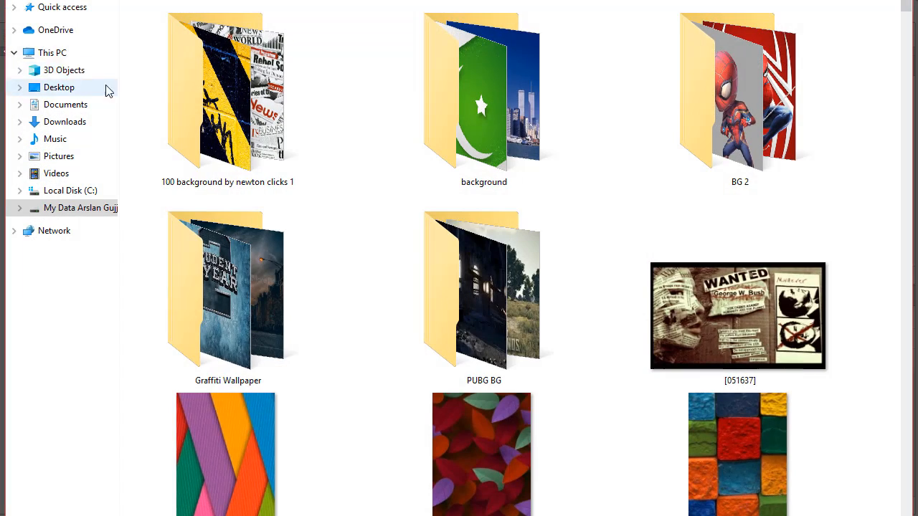
left_click(63, 87)
double_click(599, 39)
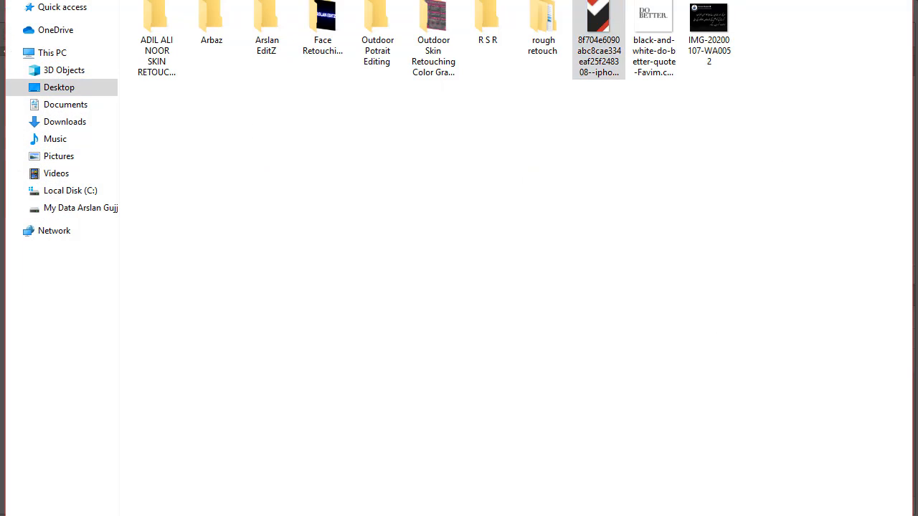
left_click_drag(489, 291, 508, 290)
left_click_drag(258, 293, 240, 293)
left_click(547, 35)
key("w")
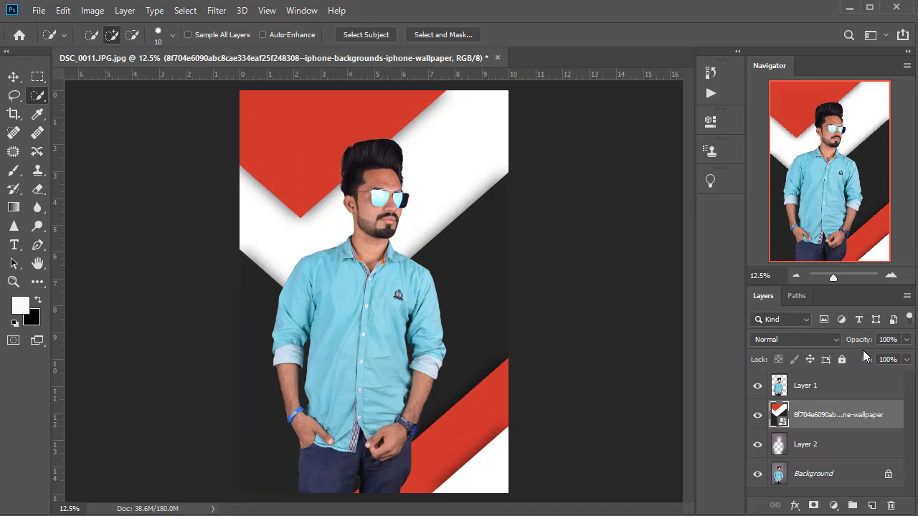
Load the outline of the Layer 1 cut-out as a selection, invert it, and make Layer 1 active.
left_click(15, 76)
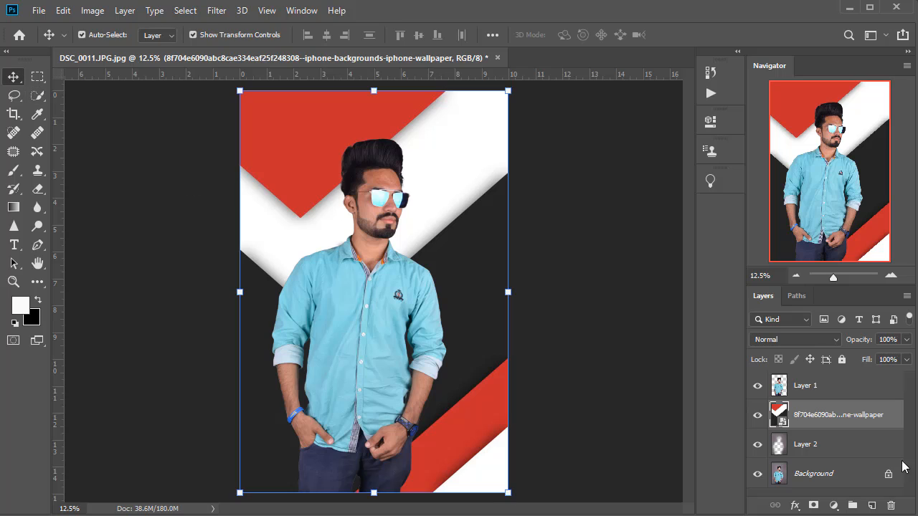
key("ctrl+plus")
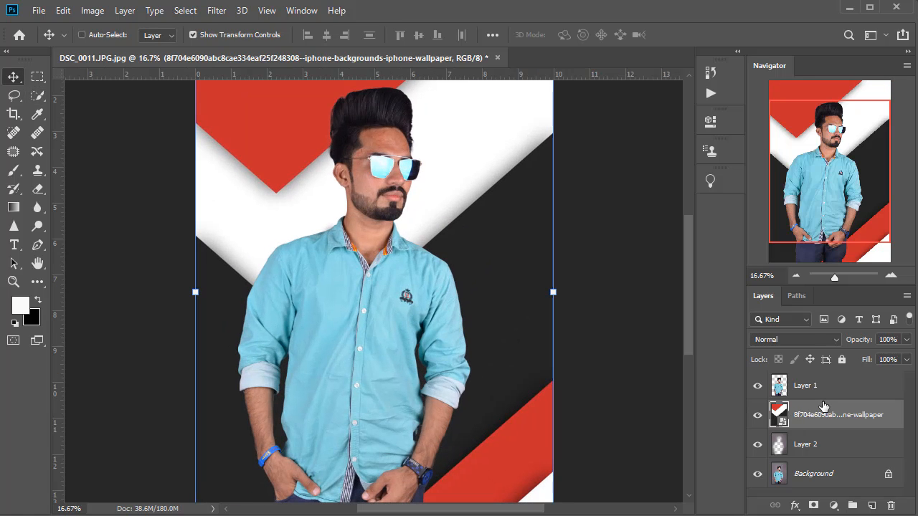
left_click(785, 400)
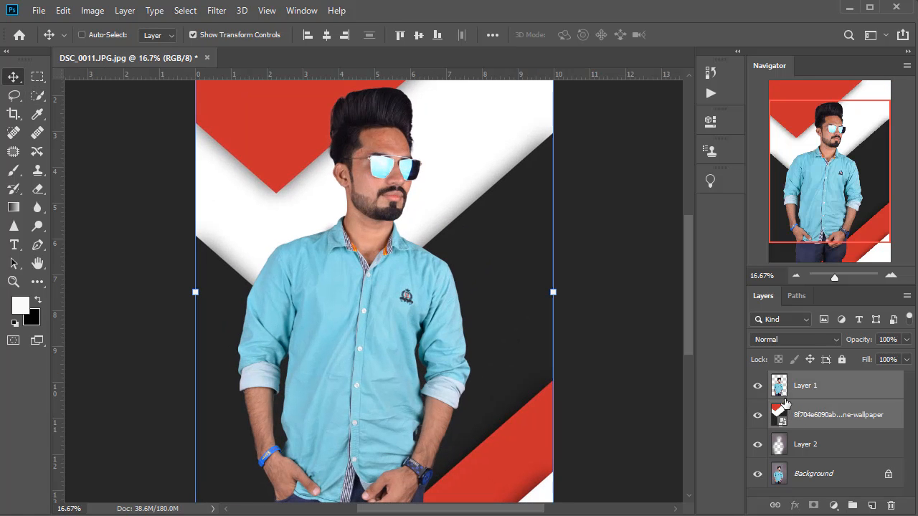
left_click(781, 393, "ctrl")
key("ctrl+minus")
key("ctrl+minus")
key("ctrl+shift+i")
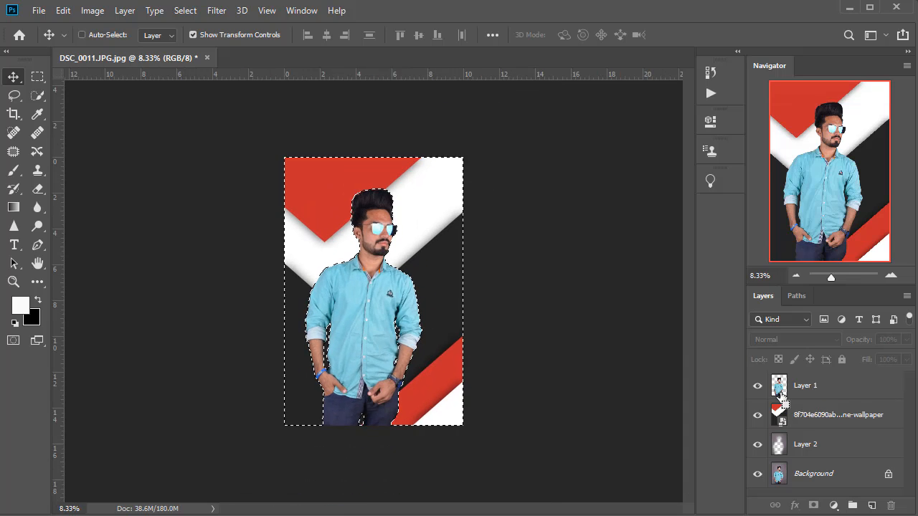
left_click_drag(424, 297, 423, 230)
left_click(440, 210)
left_click(809, 390)
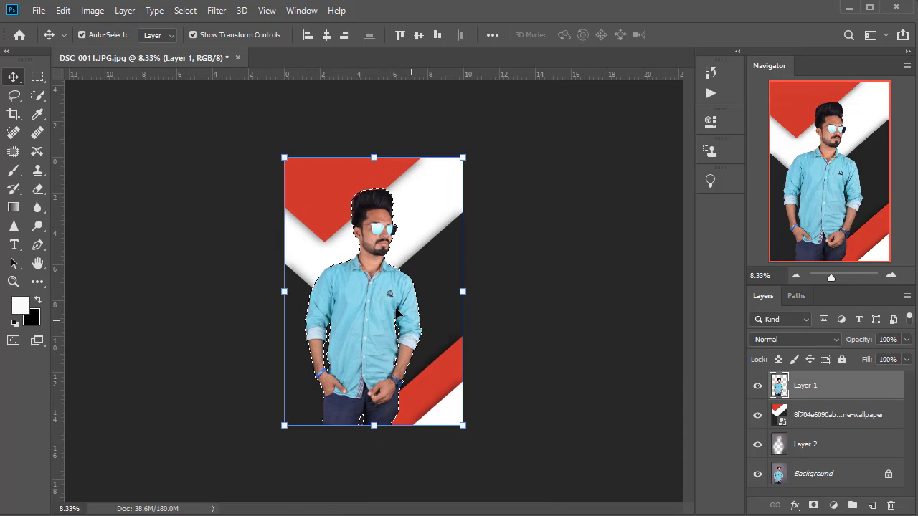
Feather the inverted selection on Layer 1 by 2 pixels and deselect.
right_click(388, 287)
left_click(35, 96)
right_click(382, 228)
left_click(37, 96)
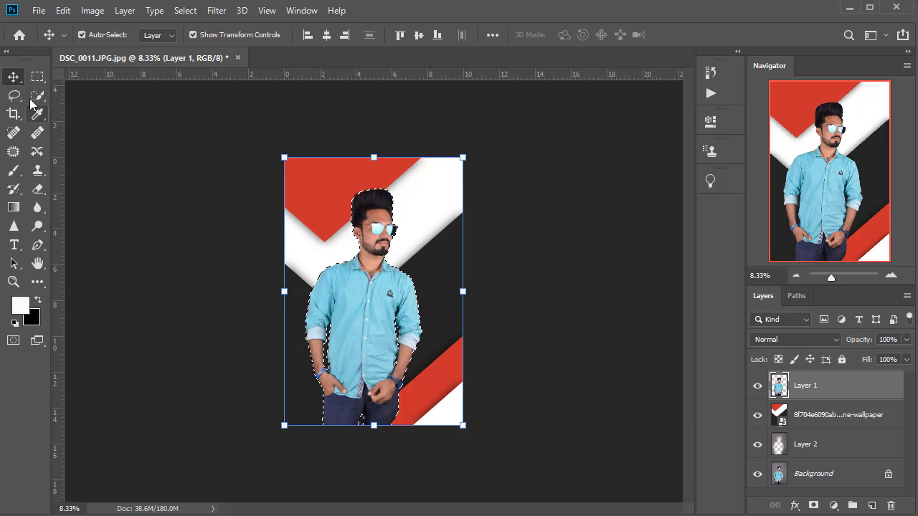
right_click(383, 215)
left_click(411, 246)
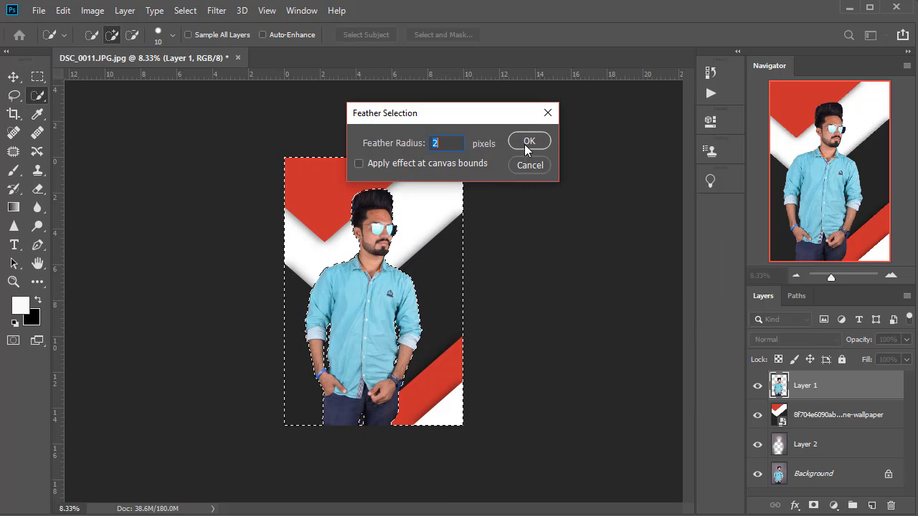
left_click(527, 143)
key("ctrl+plus")
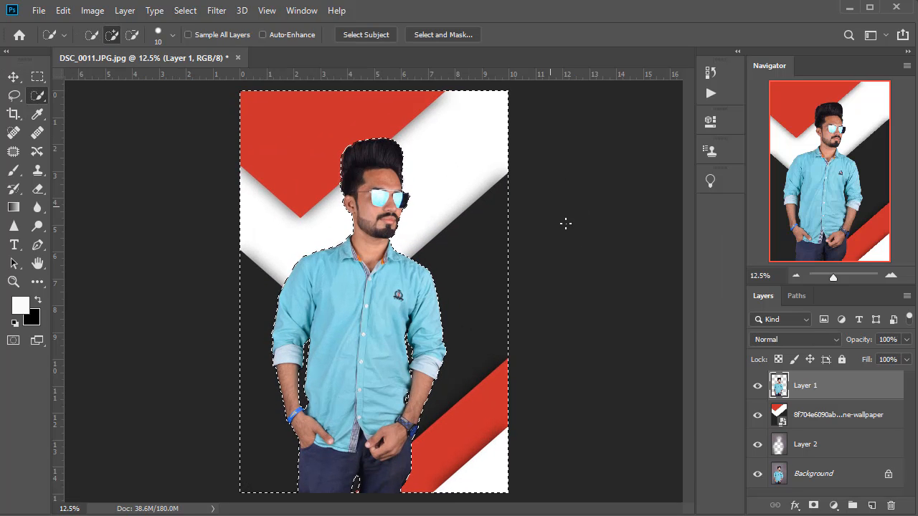
key("ctrl+d")
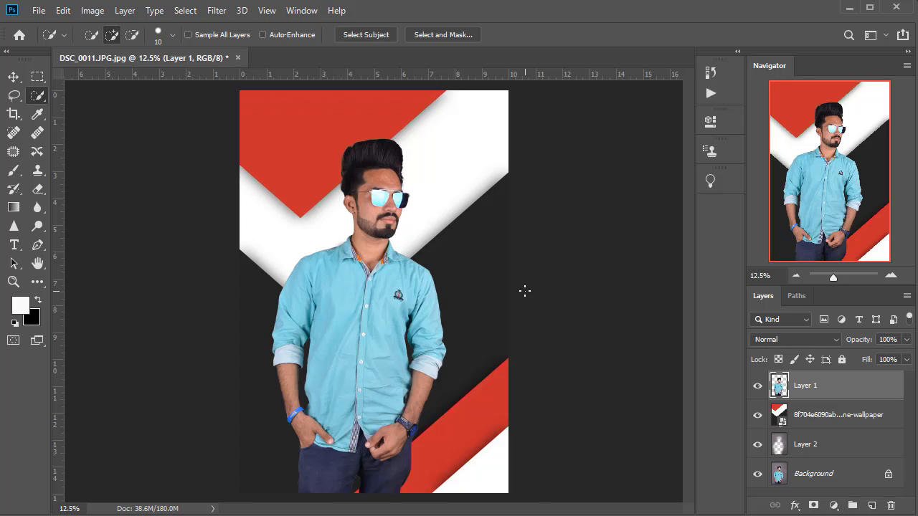
key("ctrl+plus")
key("ctrl+minus")
Darken Layer 2 with Levels by raising its black input level.
left_click(815, 449)
key("ctrl+l")
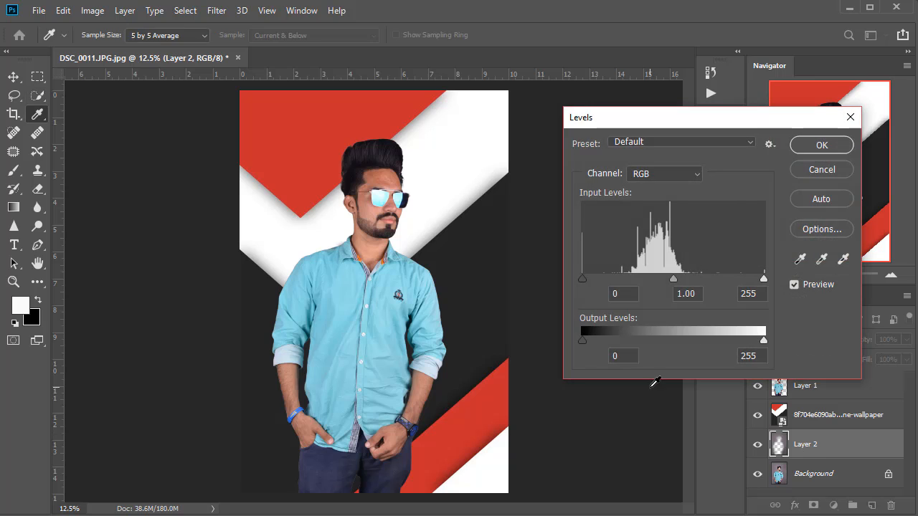
type("13")
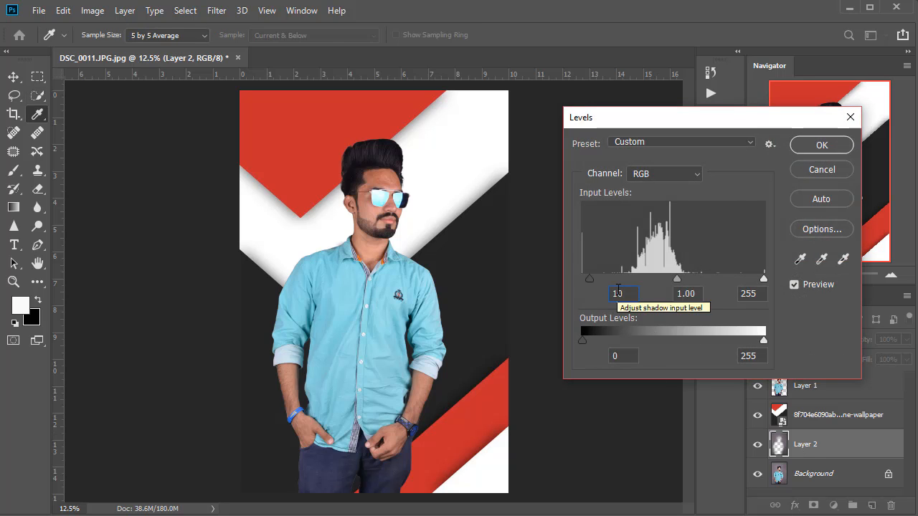
key("Return")
Apply the Camera Raw Filter to the wallpaper layer with Vibrance raised to about +75.
left_click(816, 425)
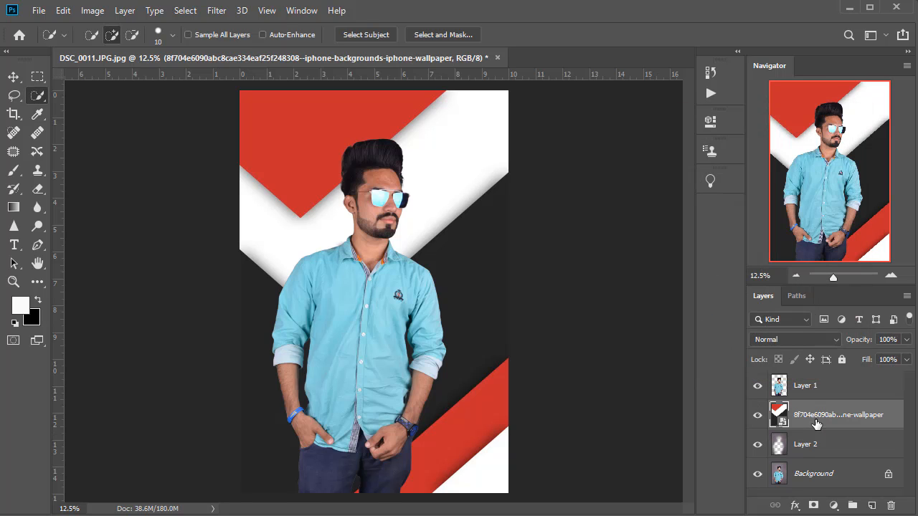
key("ctrl+shift+a")
scroll(789, 402, "down", 3)
left_click(842, 434)
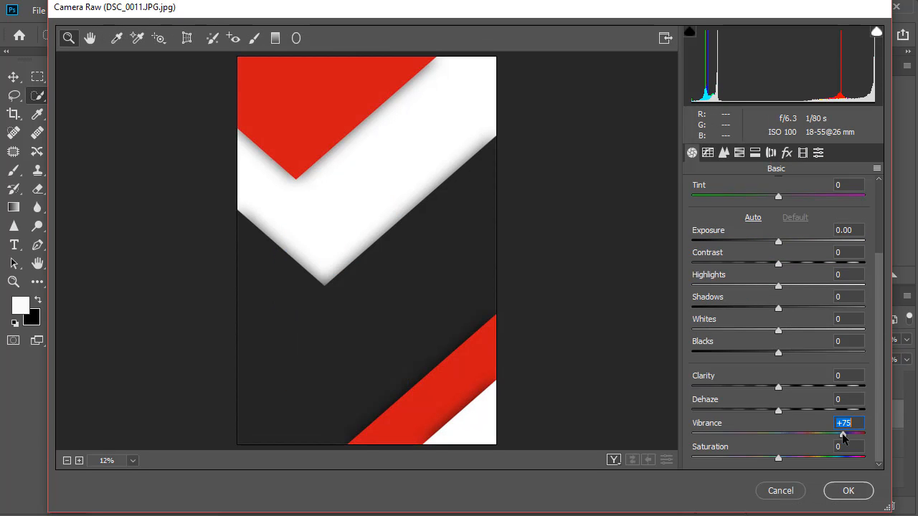
left_click_drag(786, 397, 815, 426)
left_click(848, 490)
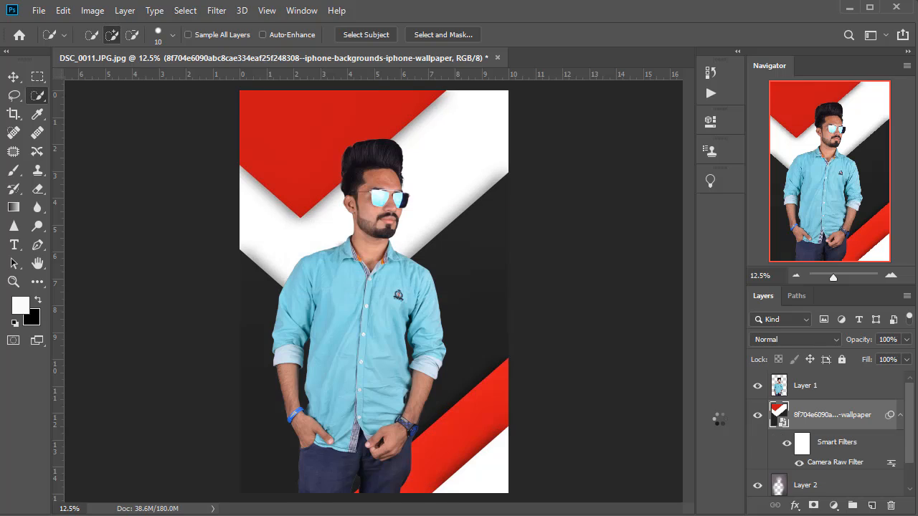
Open Layer 1 in the Camera Raw Filter and lower its Highlights to -38, examining the face up close.
left_click(779, 387)
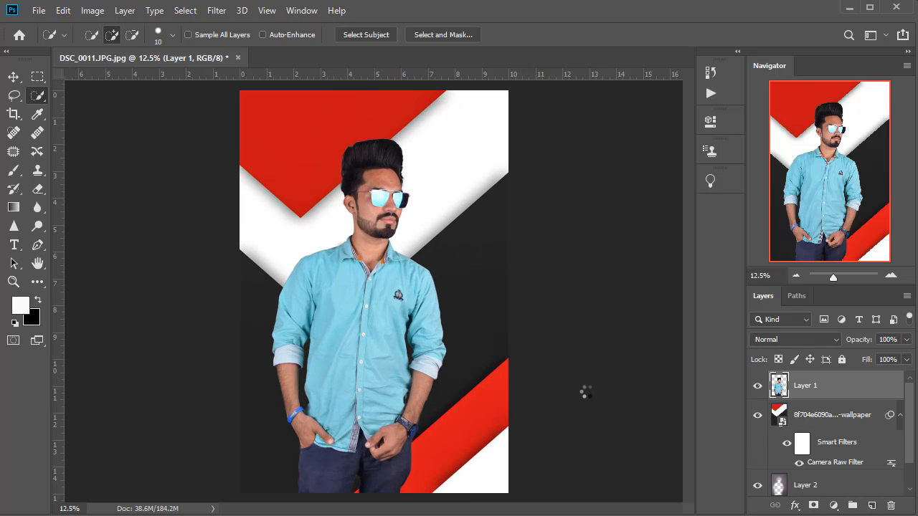
key("ctrl+shift+a")
scroll(759, 344, "down", 1)
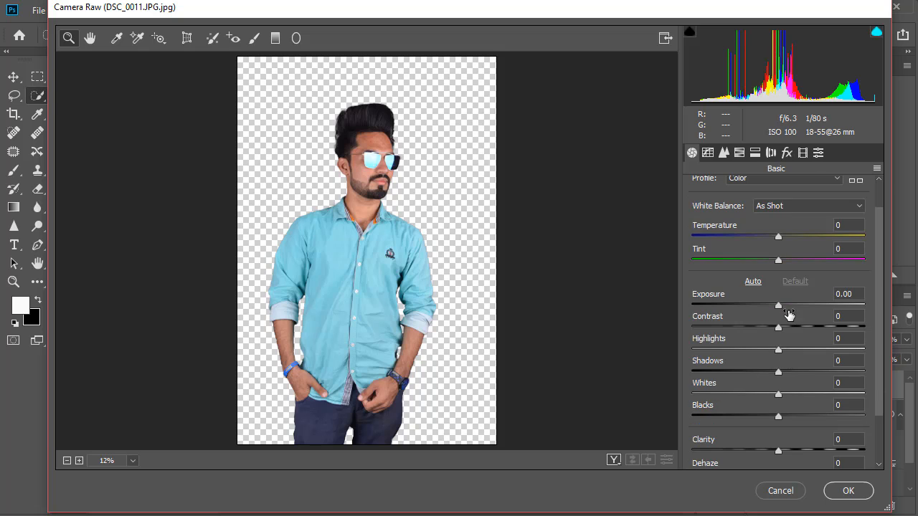
left_click(745, 350)
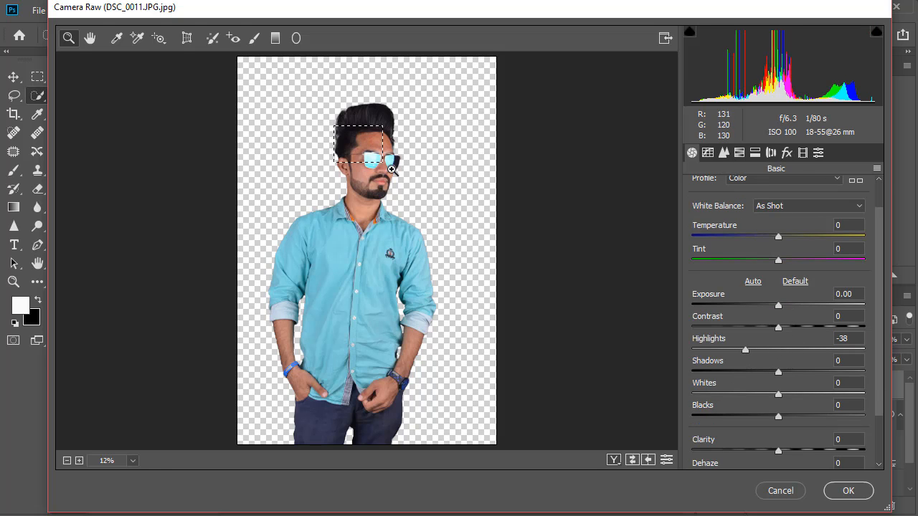
left_click_drag(391, 167, 391, 167)
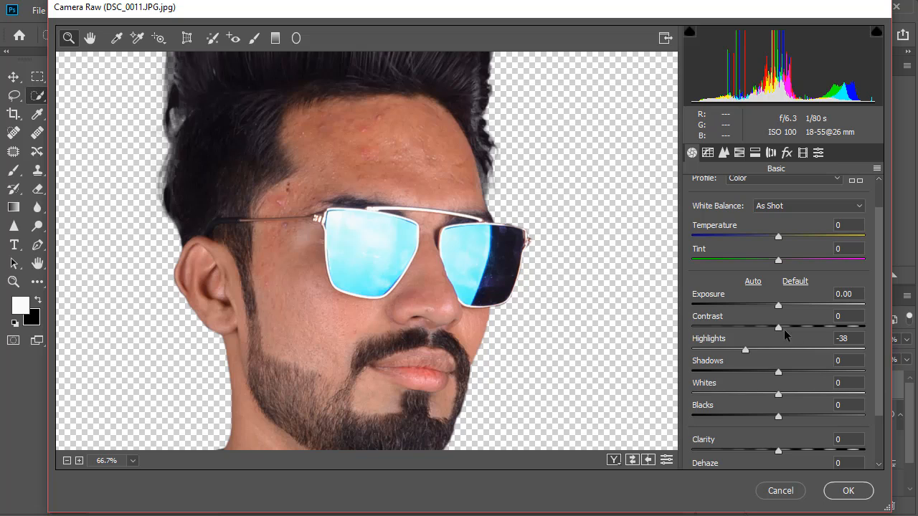
left_click(781, 327)
Set HSL luminance of Oranges to +18 and Reds to about -9, set Reds saturation to +6, and apply the filter to Layer 1.
left_click(737, 154)
left_click(723, 153)
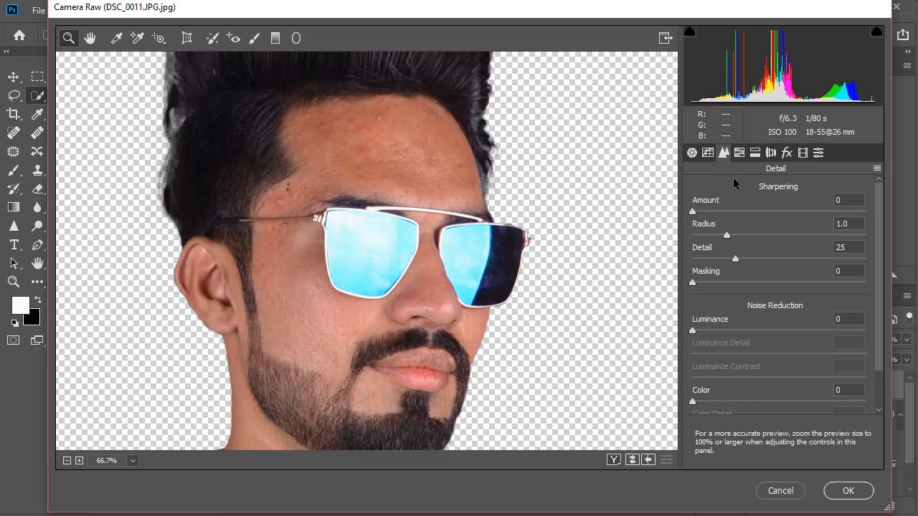
left_click(691, 153)
left_click(754, 154)
left_click(739, 153)
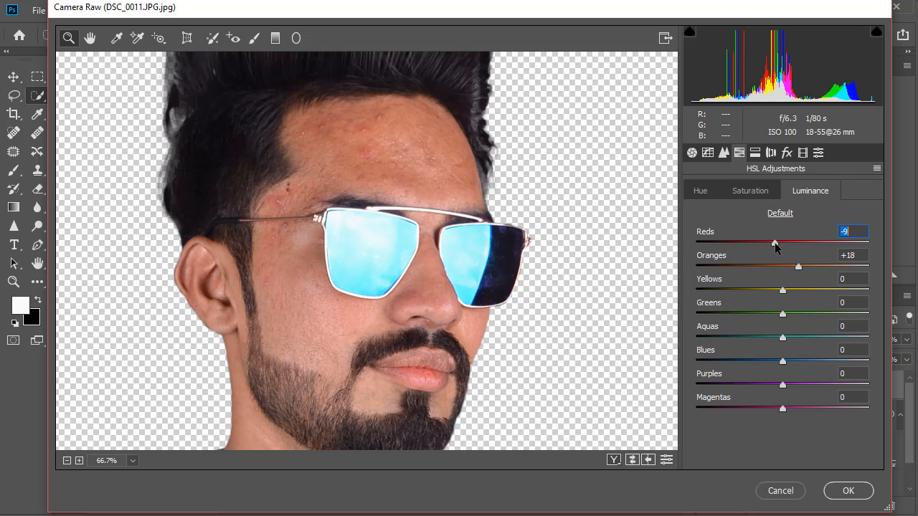
left_click(750, 190)
key("ctrl+minus")
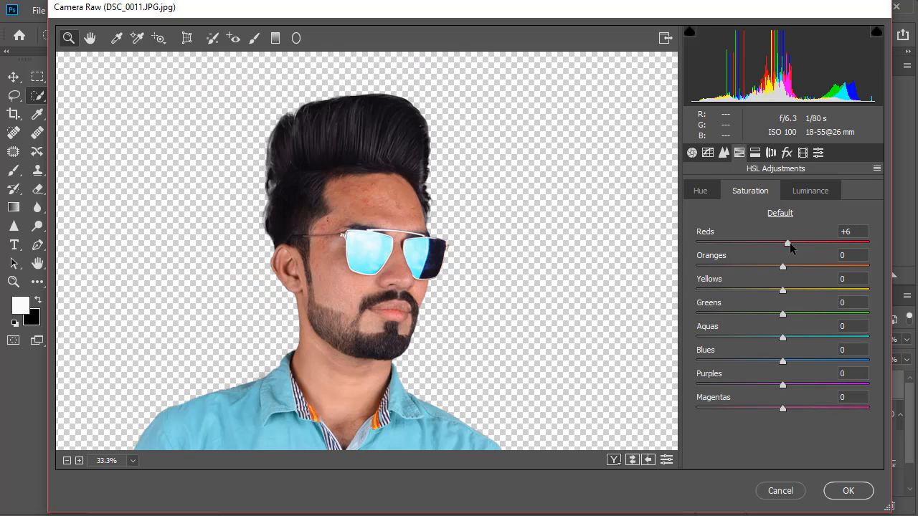
left_click(848, 491)
Reopen Layer 1 in the Camera Raw Filter and raise the HSL saturation of Blues to +50 and Aquas to +51.
key("ctrl+plus")
key("ctrl+plus")
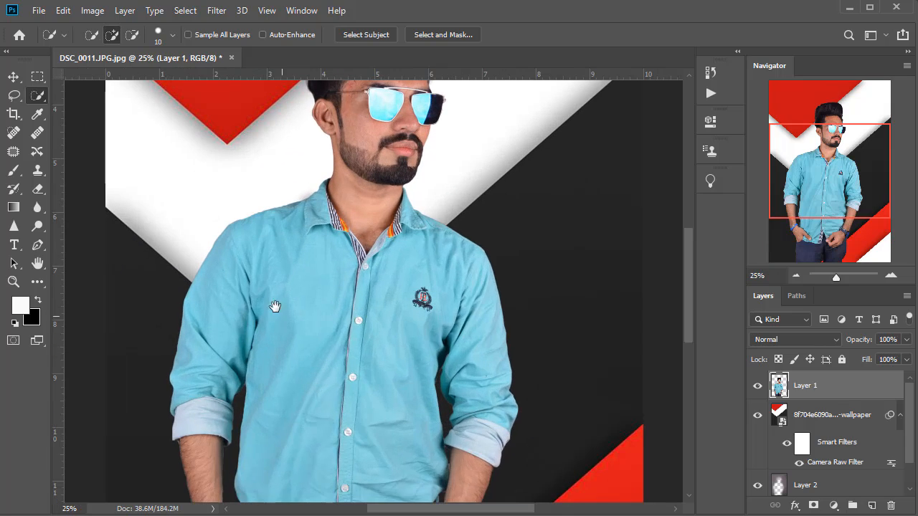
left_click_drag(390, 207, 397, 339)
key("ctrl+minus")
key("ctrl+minus")
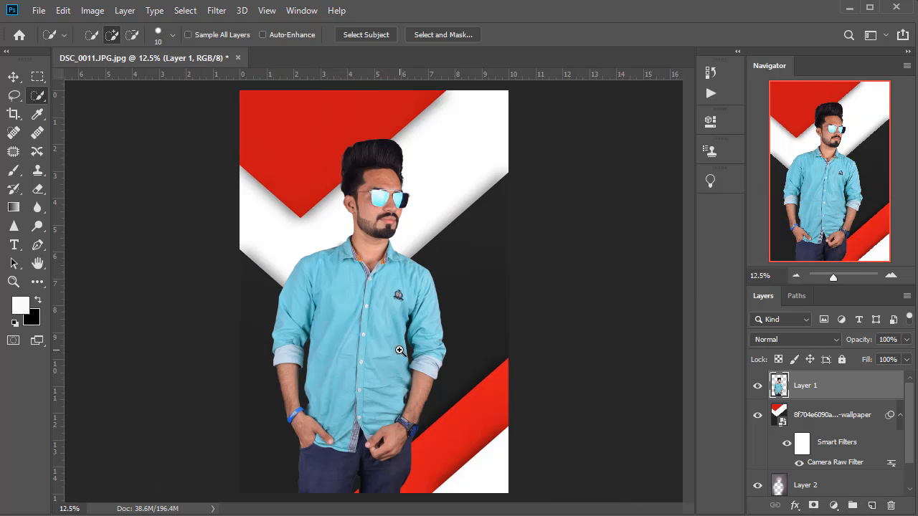
scroll(684, 402, "down", 3)
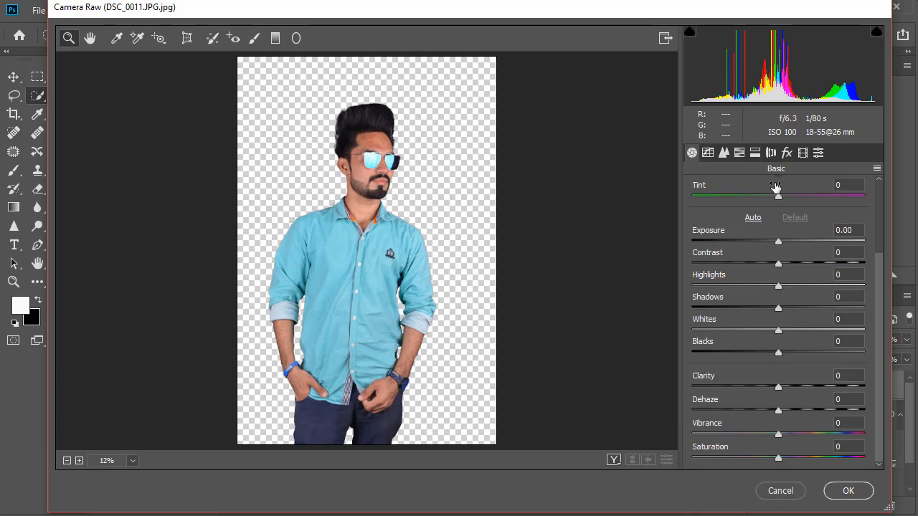
left_click(739, 152)
mouse_move(817, 360)
left_mouse_down()
mouse_move(810, 363)
mouse_move(829, 368)
left_mouse_up()
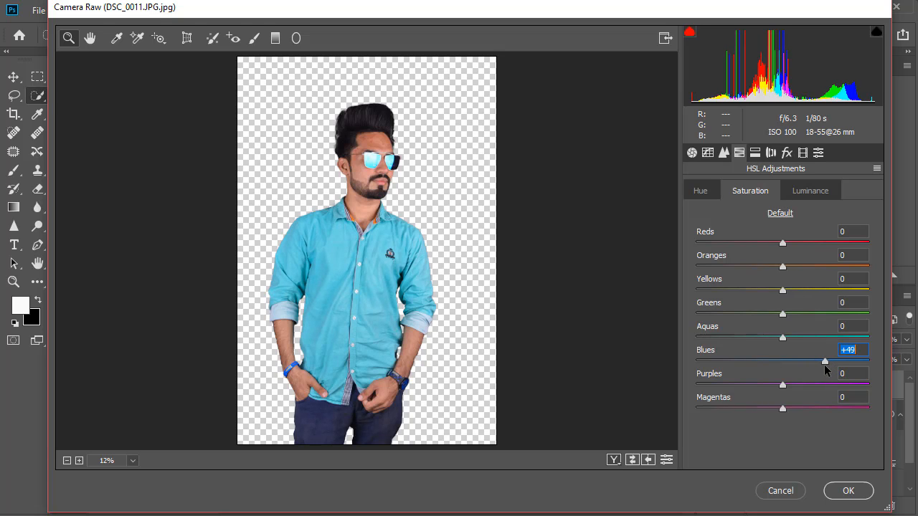
left_click_drag(793, 337, 826, 337)
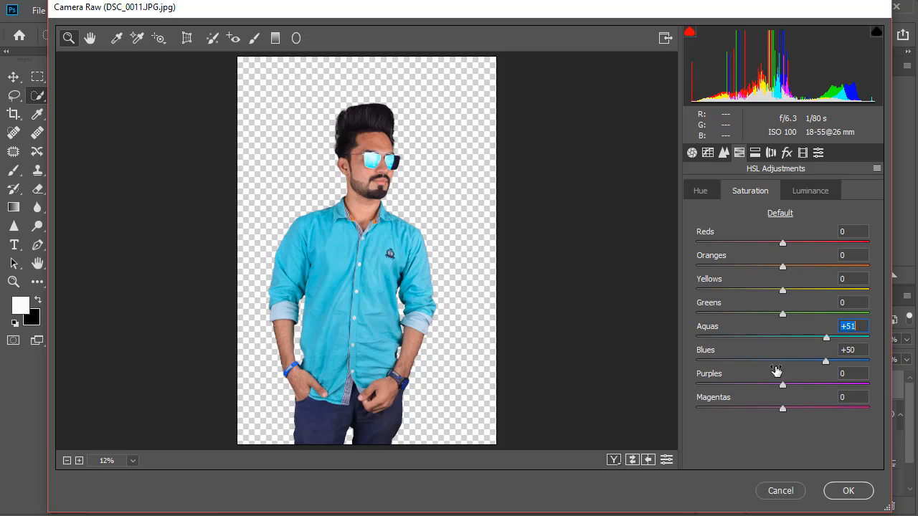
Shift the HSL hue of Blues to about -21 and apply the Camera Raw Filter to Layer 1.
left_click(701, 191)
left_click_drag(783, 361, 767, 360)
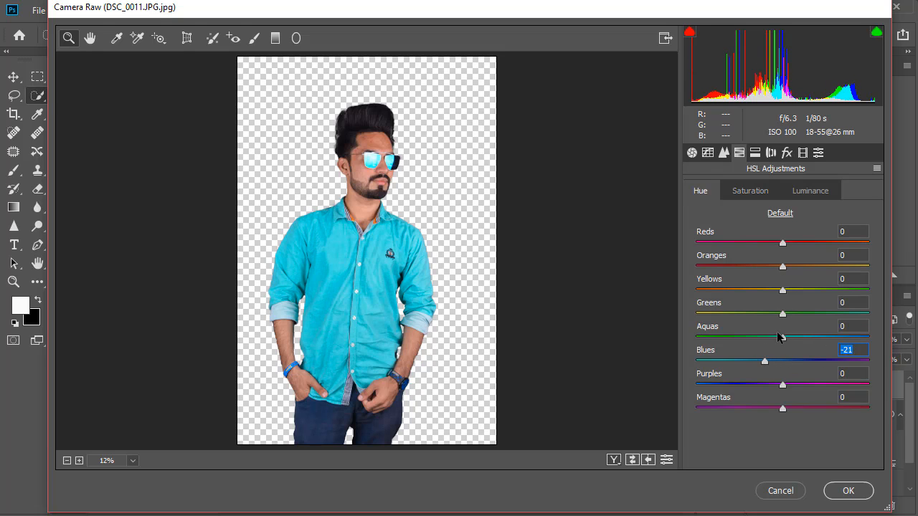
left_click(847, 490)
key("ctrl+plus")
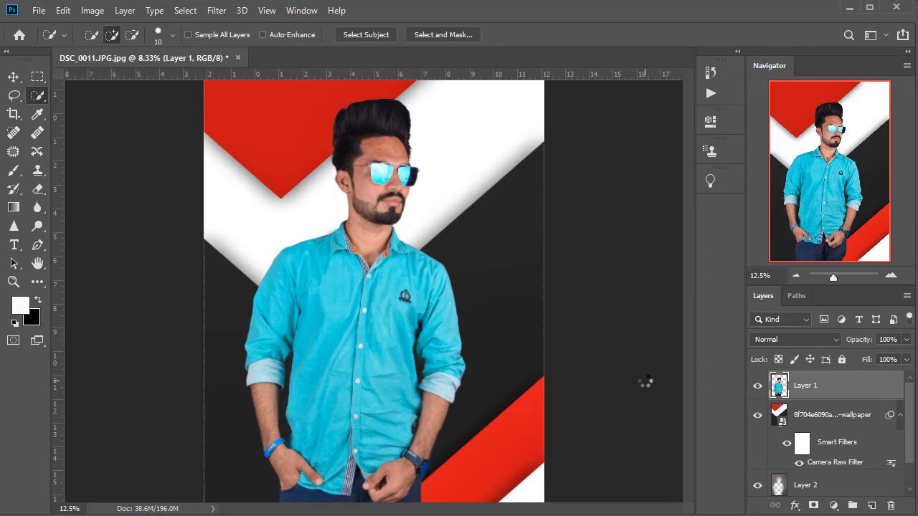
key("ctrl+minus")
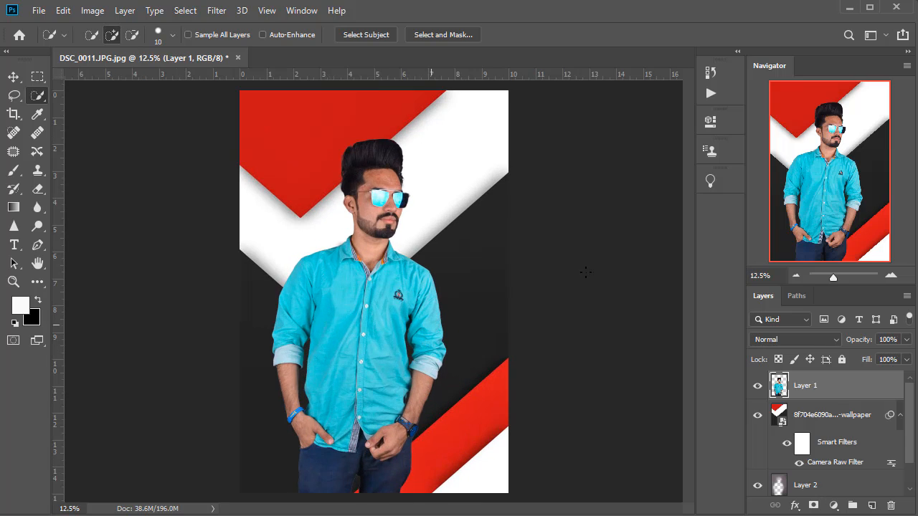
Merge Layer 1, the wallpaper layer and Layer 2 into one layer above the Background.
left_click(843, 421, "shift")
left_click(830, 485, "shift")
key("ctrl+e")
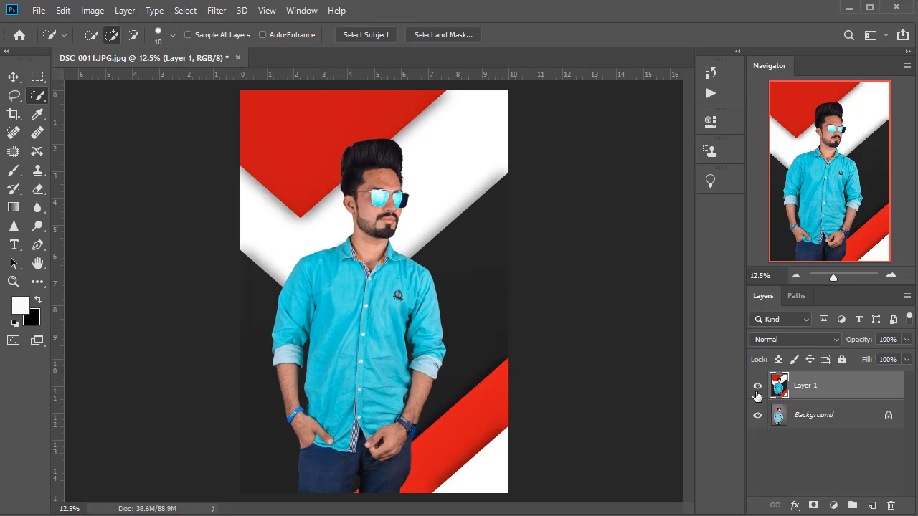
Smooth the skin across the forehead on the merged layer with the Mixer Brush at sizes of about 100 to 150.
key("ctrl+plus")
key("ctrl+plus")
key("ctrl+plus")
left_click_drag(443, 240, 459, 398)
key("ctrl+plus")
left_click_drag(430, 271, 433, 408)
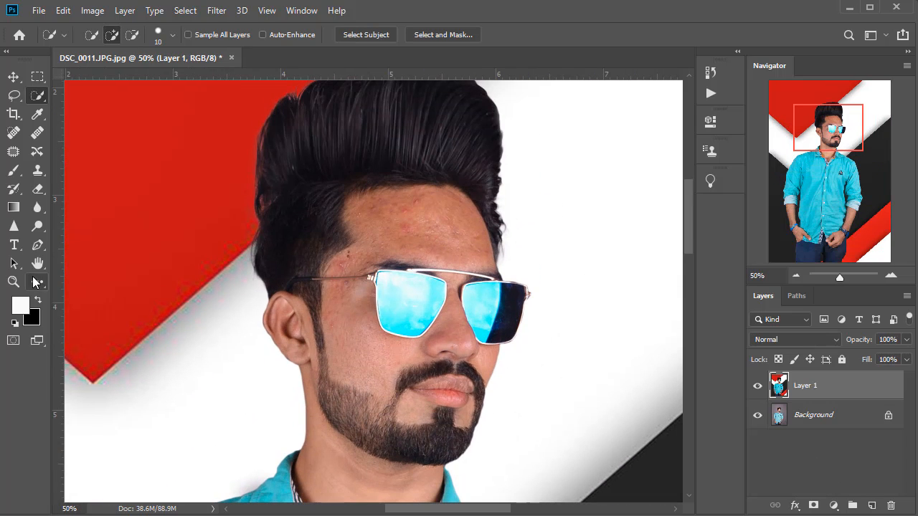
left_click(36, 282)
key("bracketright")
key("bracketright")
key("bracketright")
key("bracketright")
key("bracketright")
key("bracketright")
key("bracketright")
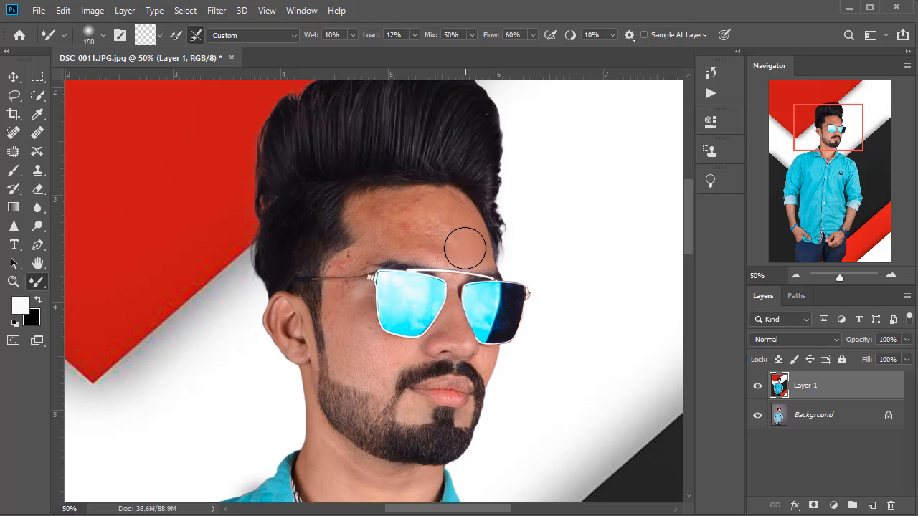
key("ctrl+plus")
key("ctrl+plus")
left_click_drag(502, 85, 469, 188)
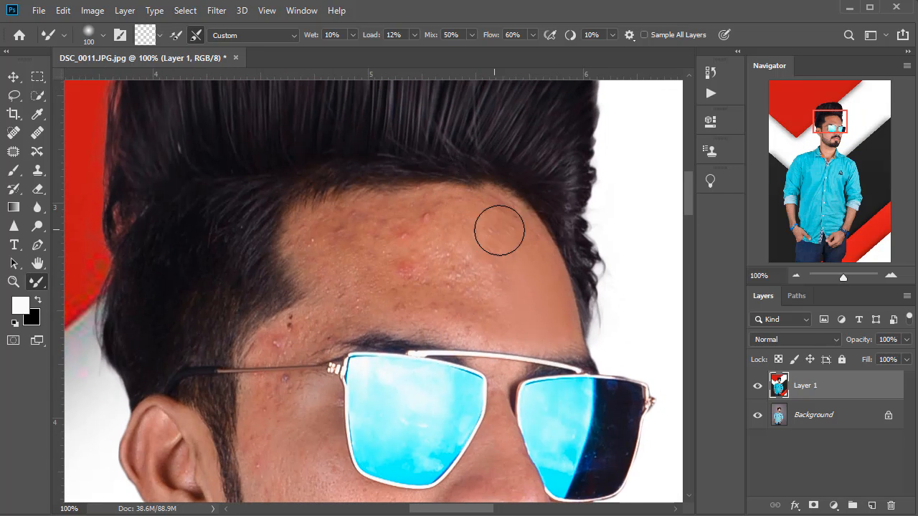
mouse_move(526, 259)
left_mouse_down()
mouse_move(483, 271)
mouse_move(480, 239)
mouse_move(493, 231)
mouse_move(448, 261)
mouse_move(480, 307)
mouse_move(377, 240)
mouse_move(346, 253)
mouse_move(365, 257)
mouse_move(450, 214)
mouse_move(412, 233)
left_mouse_up()
key("bracketleft")
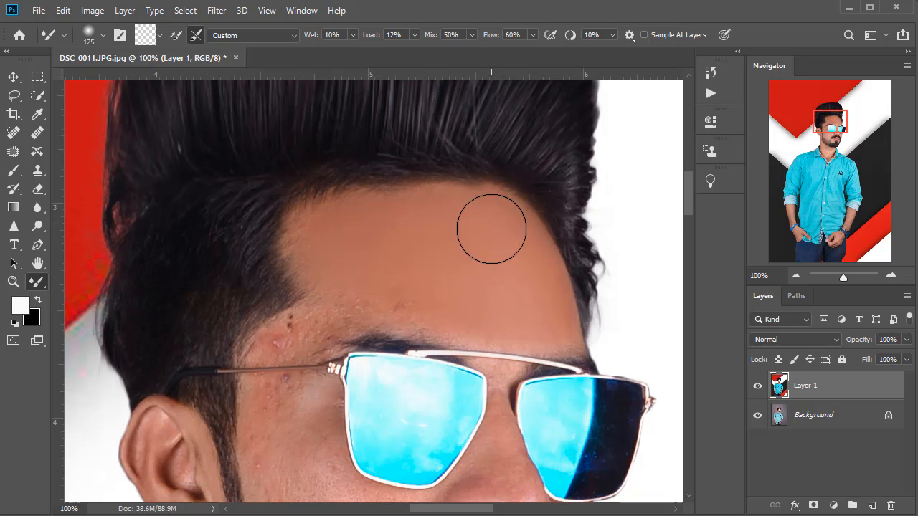
Blend away the blemishes at the temple and just above the eyebrow with the Mixer Brush reduced to size 70.
key("bracketleft")
key("bracketleft")
mouse_move(314, 241)
left_mouse_down()
mouse_move(334, 285)
mouse_move(385, 279)
mouse_move(522, 344)
mouse_move(541, 316)
mouse_move(554, 318)
mouse_move(566, 336)
left_mouse_up()
key("bracketleft")
key("bracketleft")
left_click_drag(287, 331, 342, 309)
key("ctrl+minus")
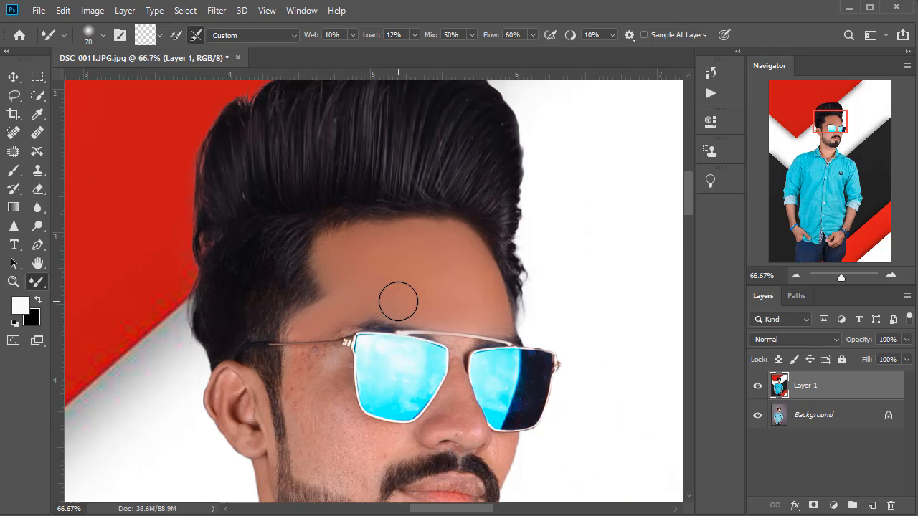
Even out the forehead skin with the Mixer Brush enlarged to size 150.
left_click_drag(285, 295, 293, 276)
key("bracketright")
key("bracketright")
key("bracketright")
key("bracketright")
key("bracketright")
key("bracketright")
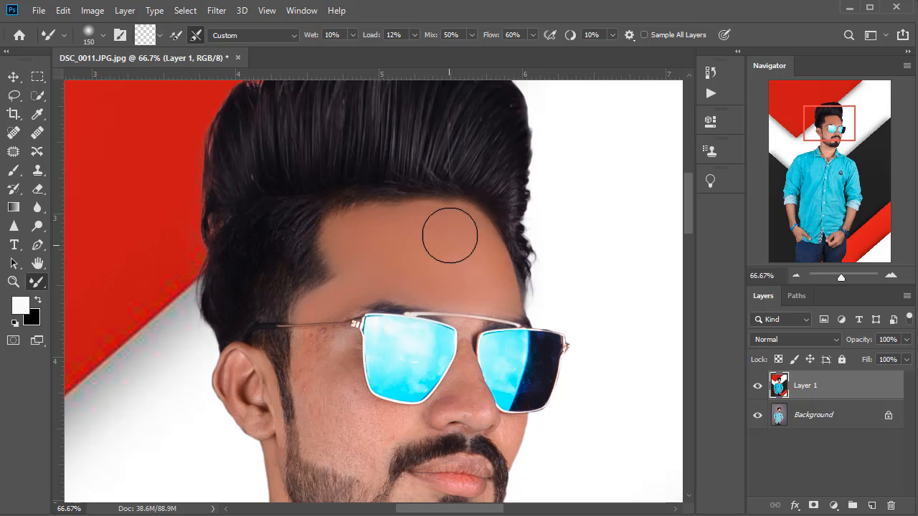
Smooth the cheek between the sideburn and the sunglasses with the Mixer Brush at sizes of about 100 to 125.
key("bracketleft")
key("ctrl+plus")
left_click_drag(326, 462, 342, 356)
key("ctrl+minus")
key("bracketleft")
key("bracketleft")
key("bracketleft")
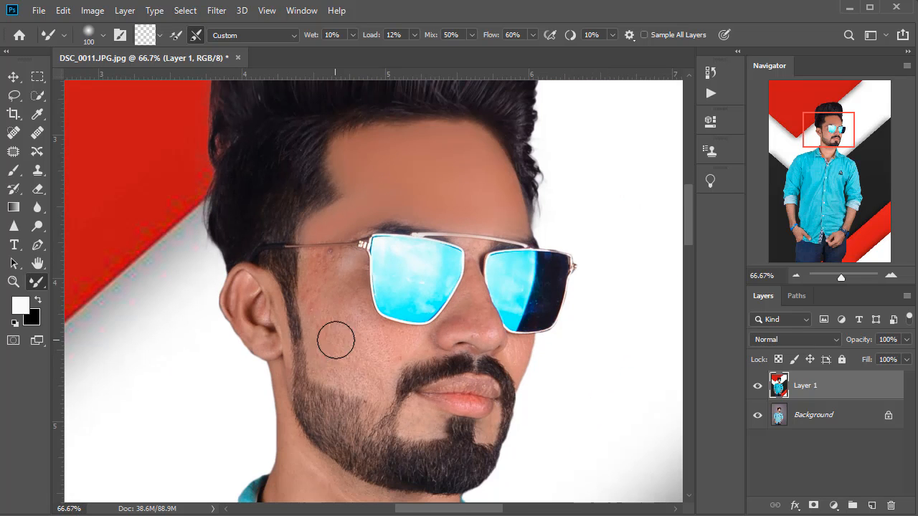
key("bracketright")
key("bracketright")
key("bracketright")
key("bracketright")
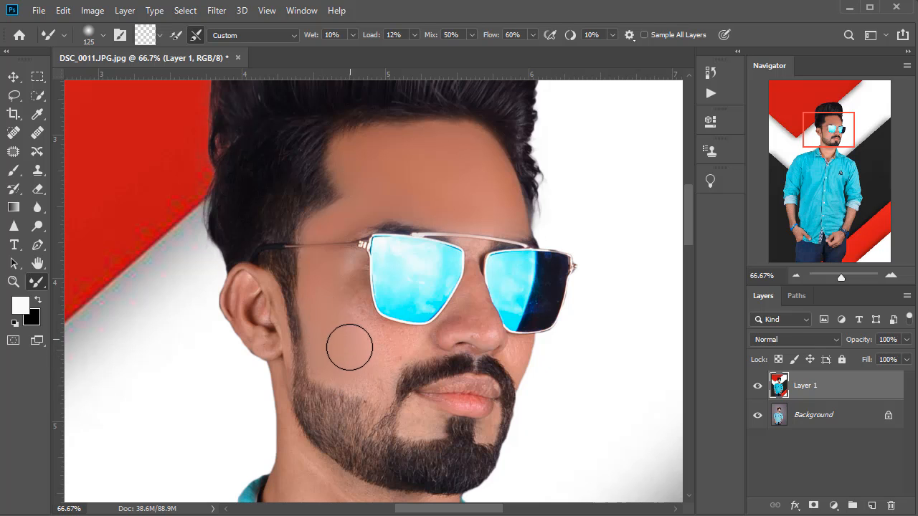
Smooth the cheek below the sunglasses down towards the moustache and beard line with the Mixer Brush at about size 100.
key("bracketleft")
key("bracketleft")
key("bracketleft")
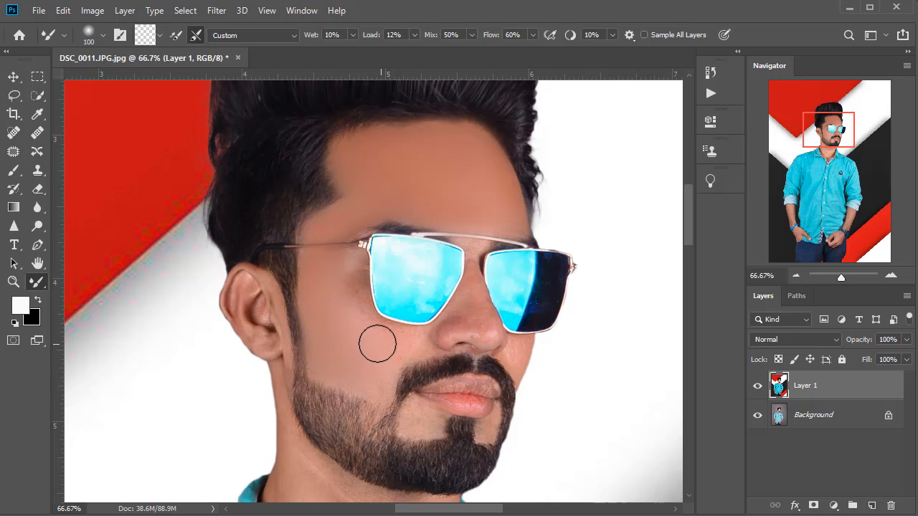
key("bracketright")
key("bracketright")
key("bracketright")
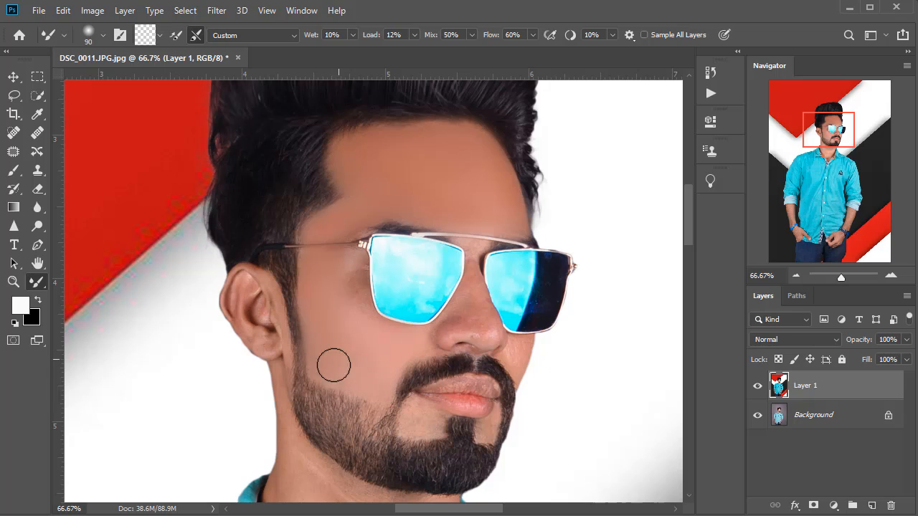
Blend the uneven cheek skin along the edge of the nearer sunglass lens with the Mixer Brush at size 70.
key("bracketleft")
key("bracketleft")
key("bracketleft")
key("bracketleft")
key("bracketleft")
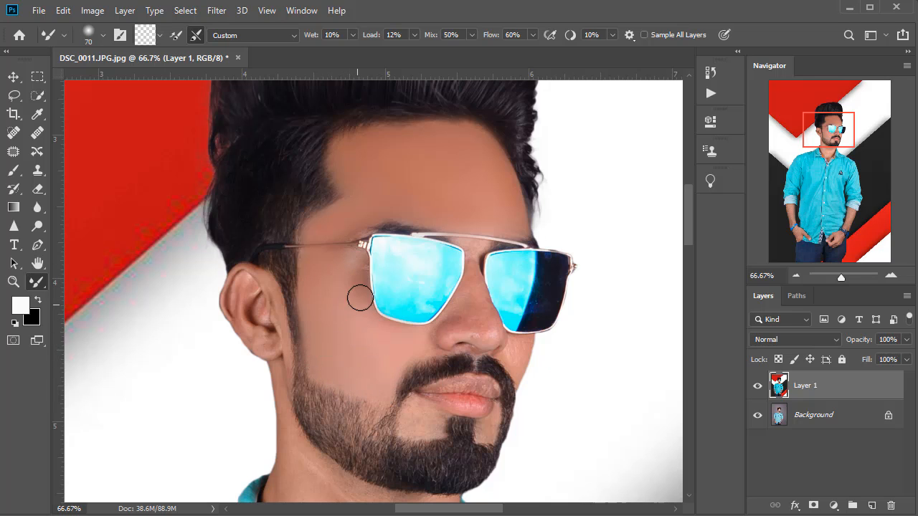
Smooth the shiny spots on the nose tip and the skin of the nose with the Mixer Brush at sizes 35 to 45.
key("bracketleft")
key("bracketleft")
key("ctrl+plus")
key("bracketleft")
key("bracketleft")
key("bracketleft")
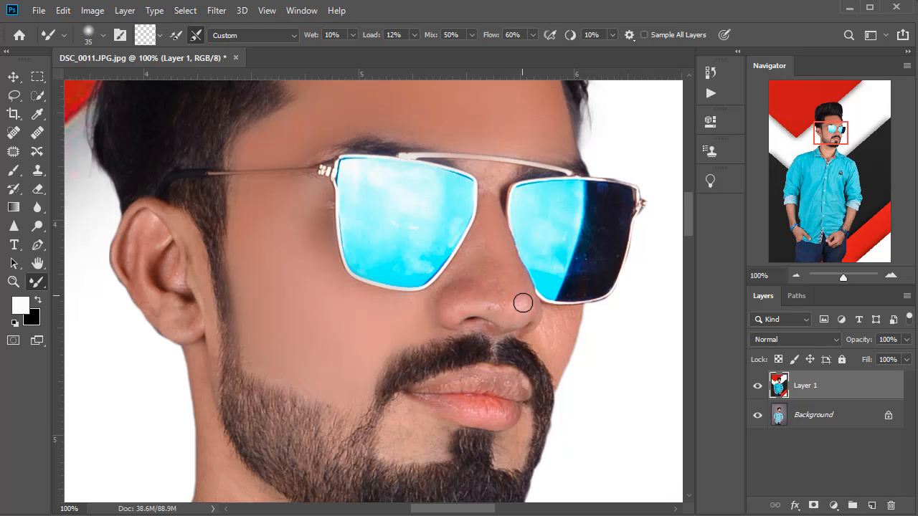
key("bracketright")
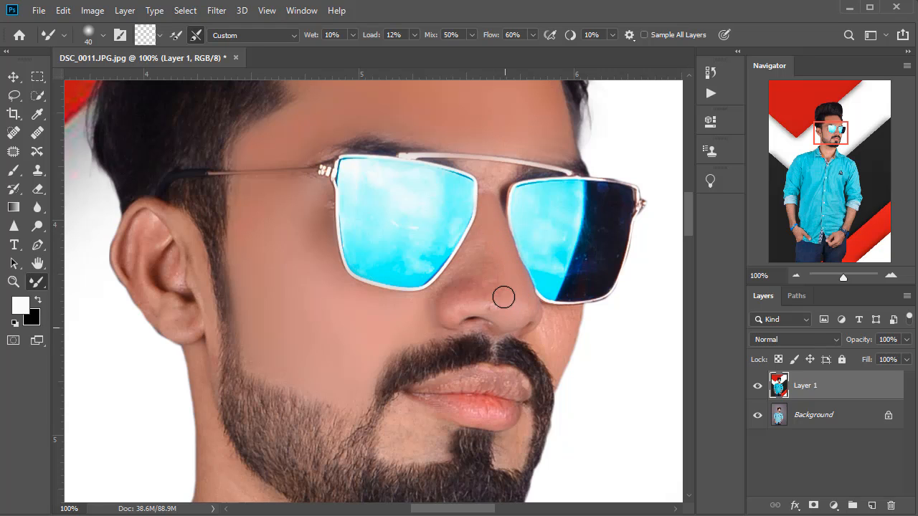
key("bracketright")
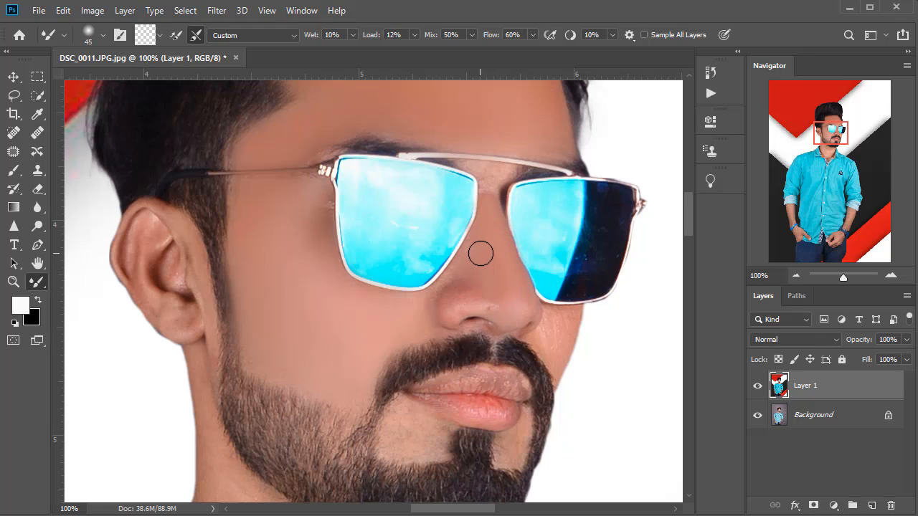
Refine the nose bridge and the side of the nose beside the lens with the Mixer Brush at sizes 25 to 35.
key("bracketleft")
key("bracketleft")
key("bracketright")
key("bracketright")
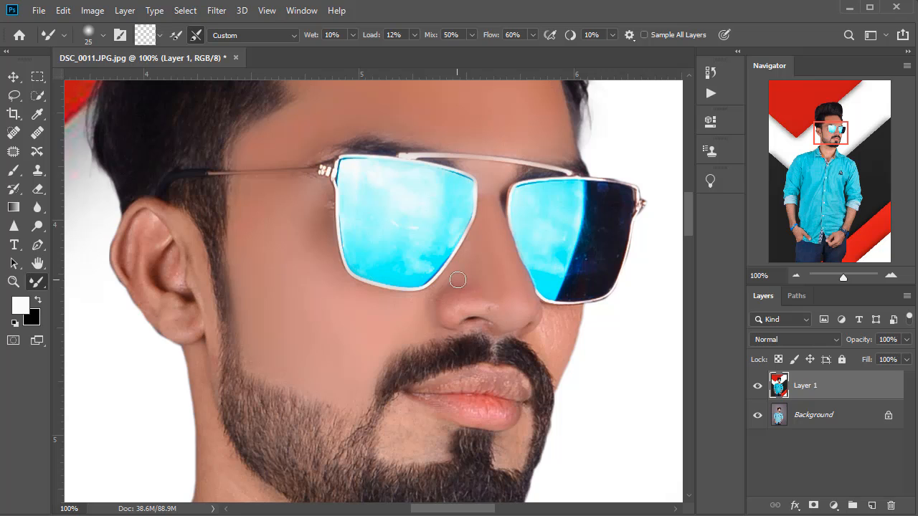
key("bracketright")
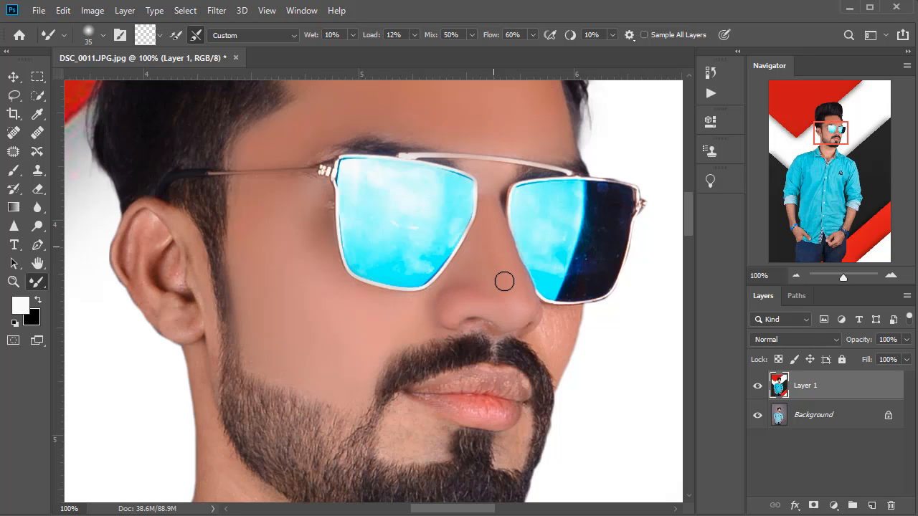
Smooth the skin of the far cheek beside the nose and moustache with the Mixer Brush at size 40.
key("bracketleft")
scroll(456, 329, "up", 1)
scroll(373, 267, "down", 2)
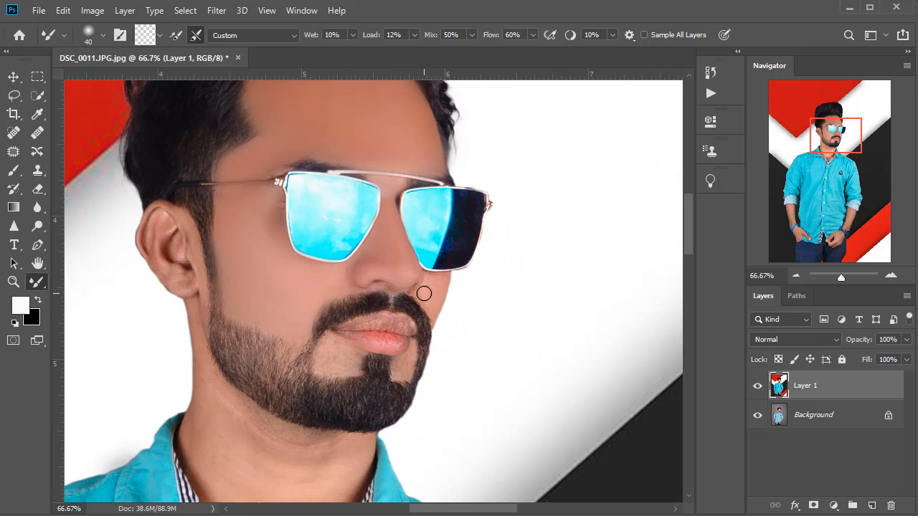
scroll(423, 293, "up", 1)
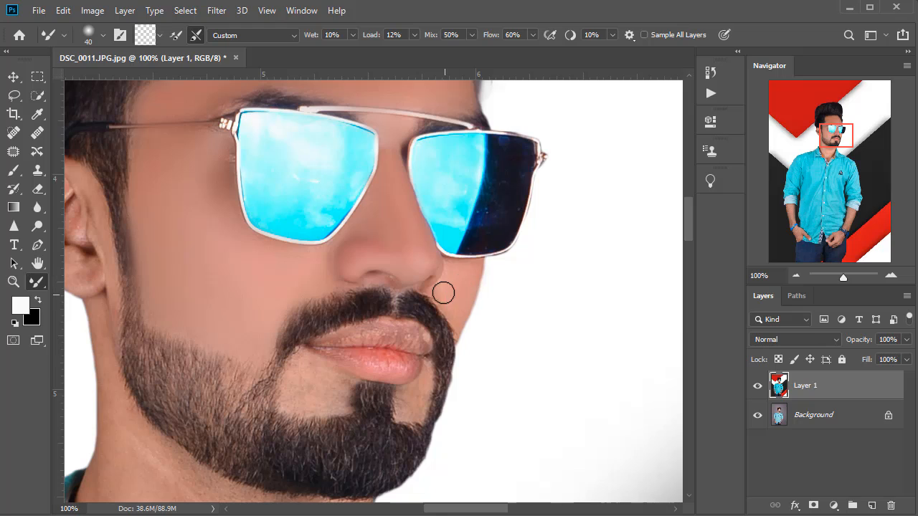
key("bracketright")
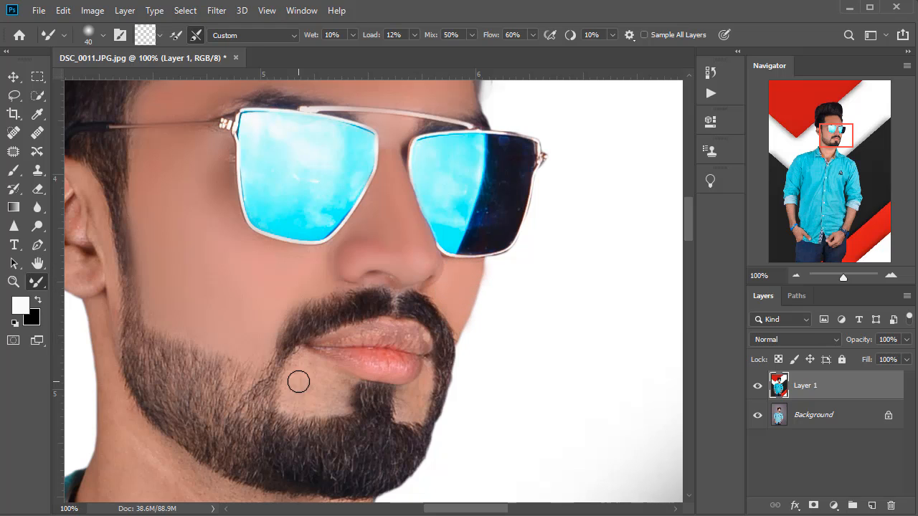
Smooth the bare skin patch between the lower lip and the beard with the Mixer Brush at about sizes 35 to 50.
key("bracketright")
key("bracketright")
key("bracketleft")
key("bracketleft")
key("bracketleft")
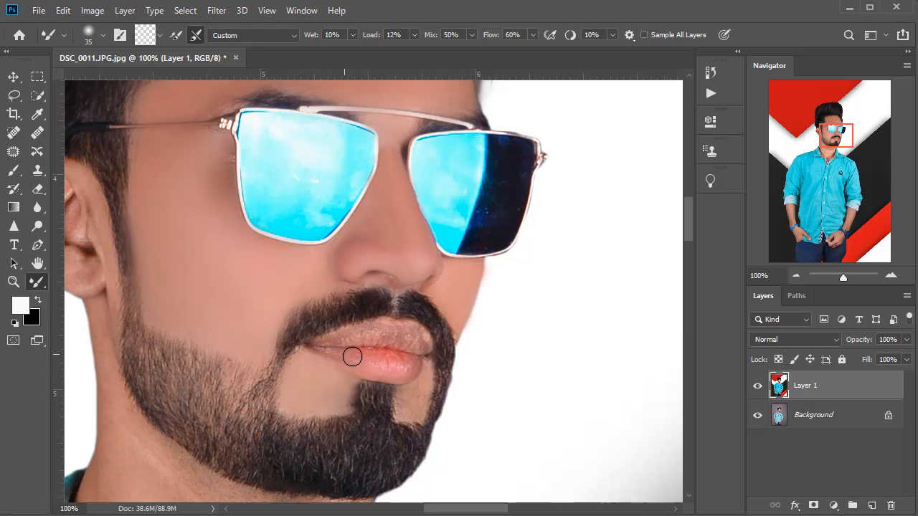
Smooth the lips and the small skin patch on the far side of the chin with the Mixer Brush at size 40.
key("bracketright")
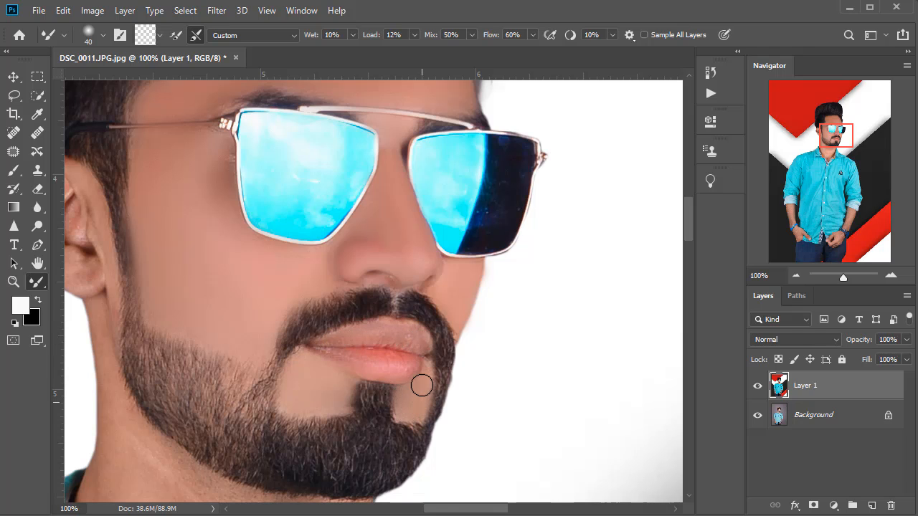
left_click_drag(357, 410, 469, 334)
Smooth the side of the neck along the jawline below the ear with the Mixer Brush at sizes 50 to 125.
key("ctrl+minus")
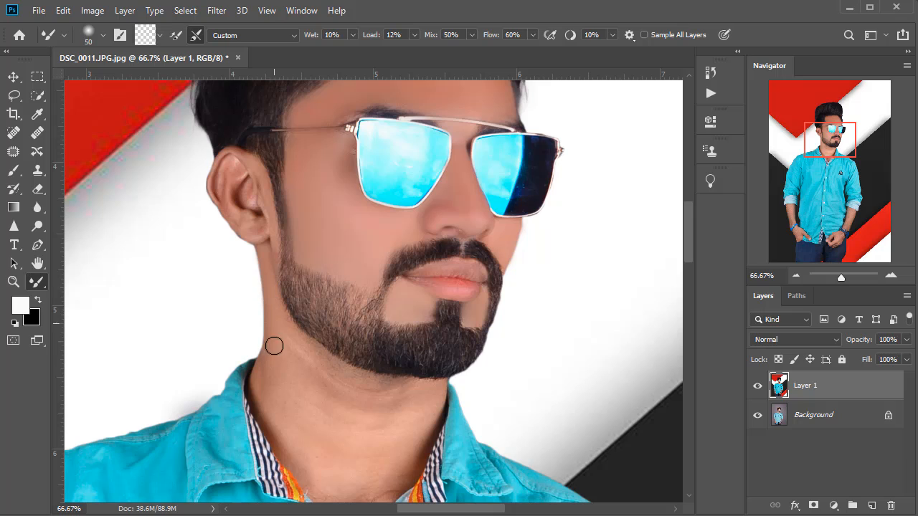
key("bracketright")
key("bracketright")
key("bracketright")
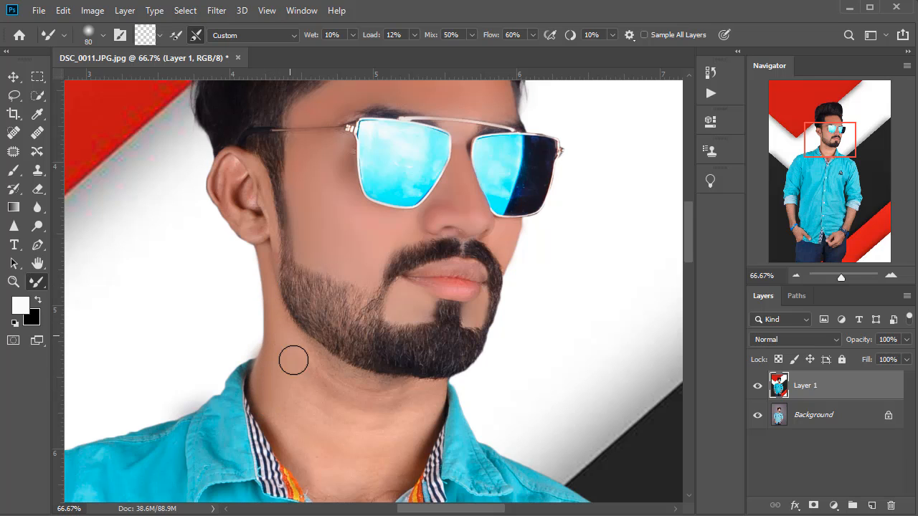
key("bracketright")
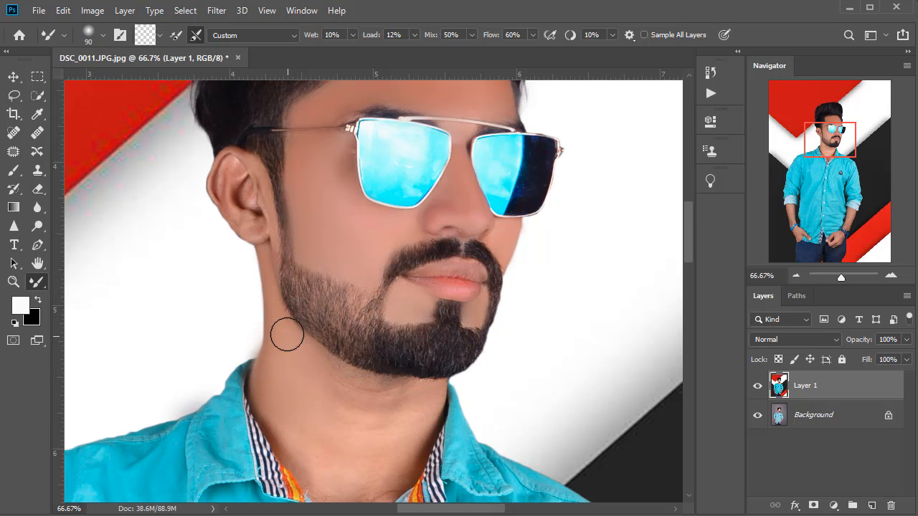
key("bracketright")
key("bracketright")
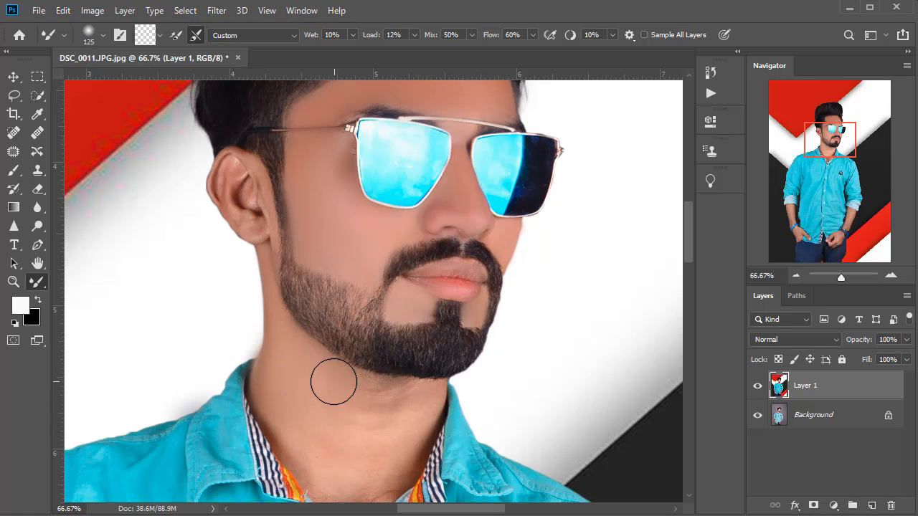
Smooth the front of the neck from under the beard down to the collar with the Mixer Brush at sizes 100 to 150.
key("bracketright")
left_click_drag(385, 409, 377, 416)
key("bracketleft")
key("bracketleft")
key("bracketright")
key("bracketleft")
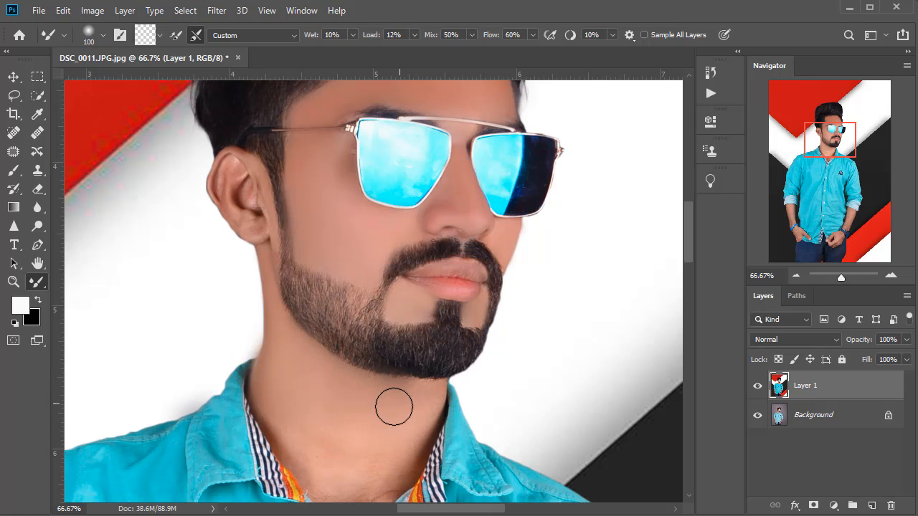
key("bracketright")
key("bracketright")
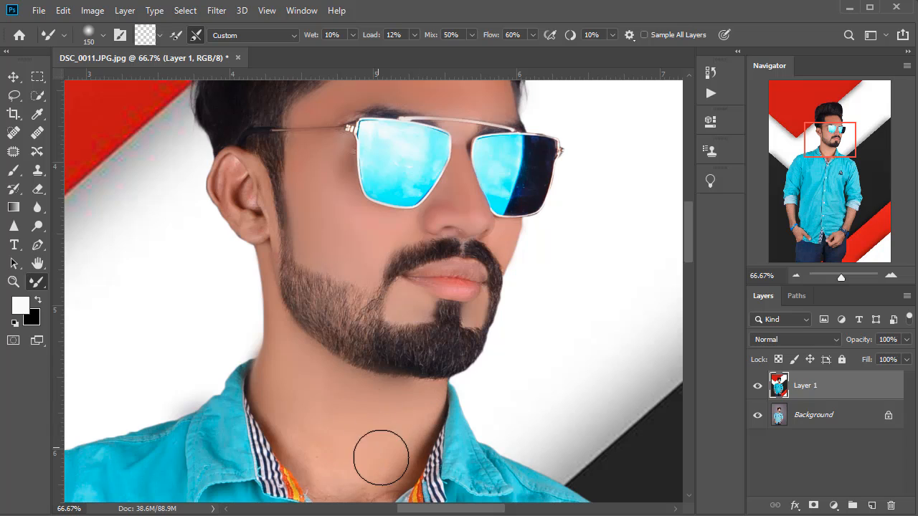
key("bracketleft")
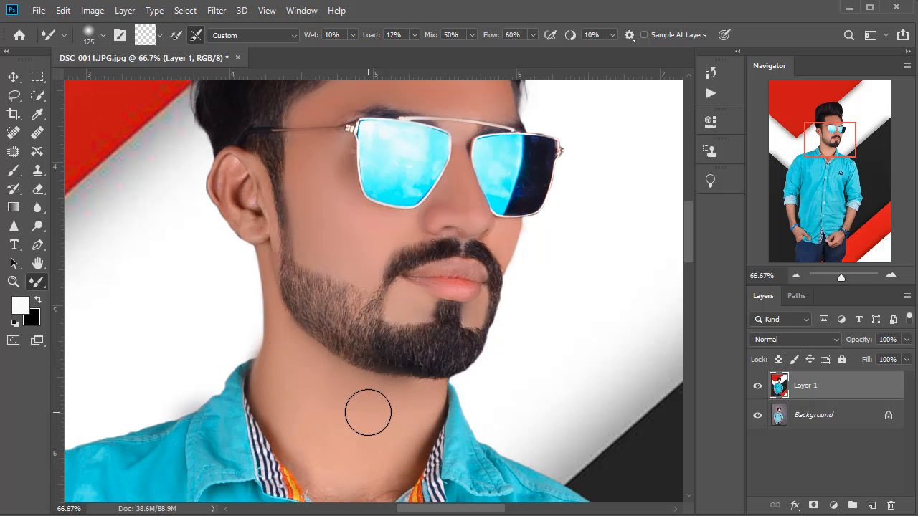
Smooth the skin along the outer rim of the ear with the Mixer Brush at size 40.
key("ctrl+minus")
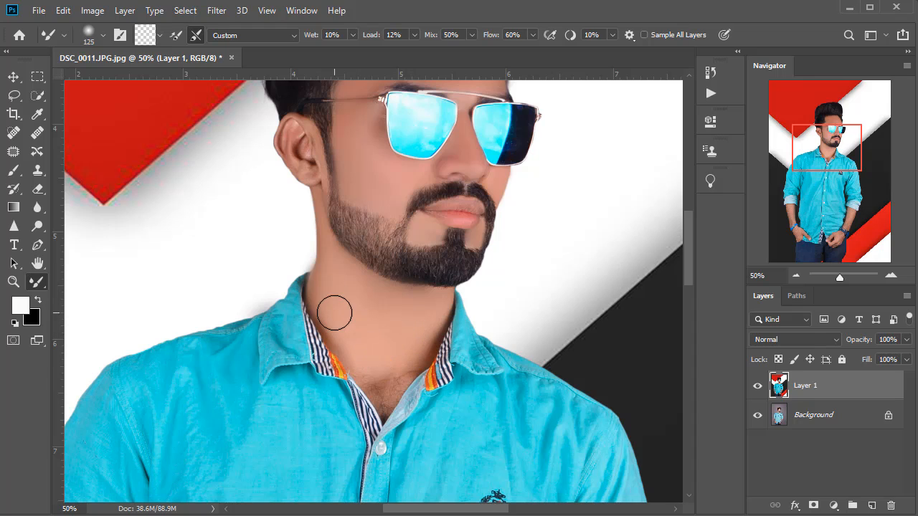
key("ctrl+minus")
key("ctrl+minus")
key("ctrl+minus")
key("ctrl+minus")
key("ctrl+plus")
key("ctrl+plus")
key("ctrl+plus")
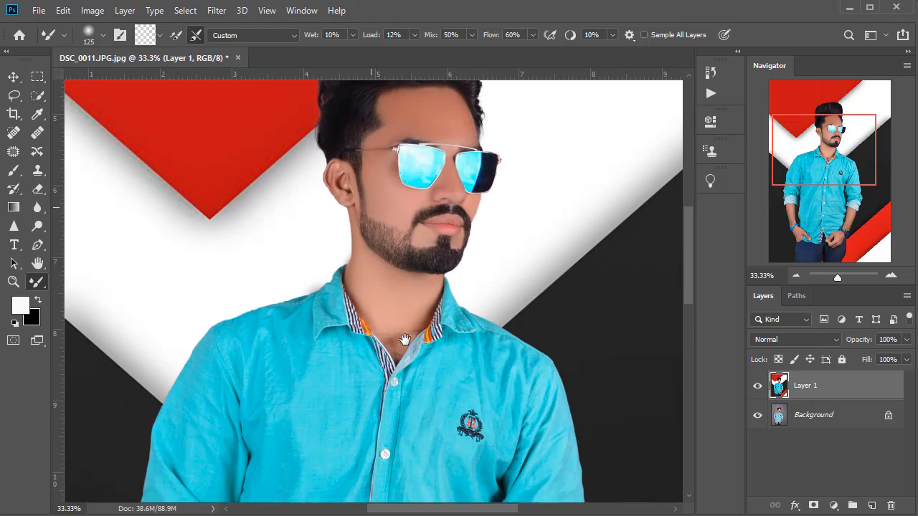
key("ctrl+plus")
key("ctrl+plus")
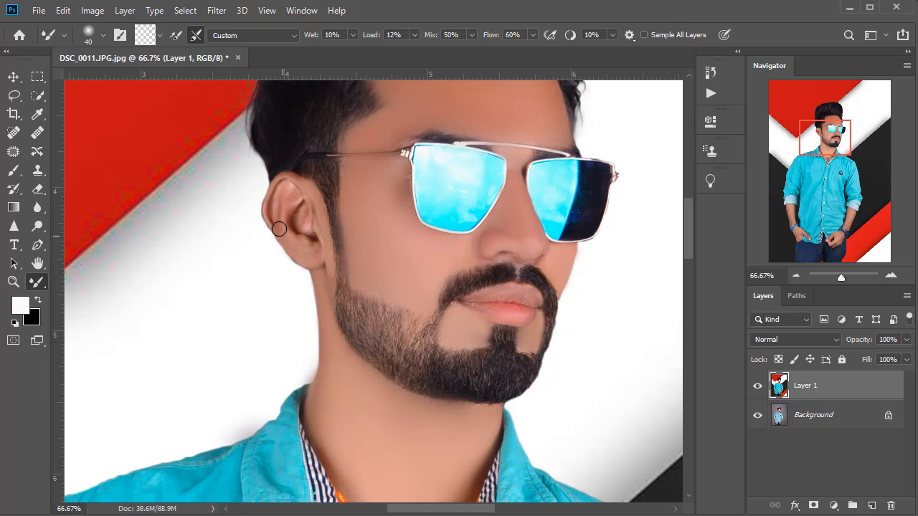
left_click_drag(278, 229, 271, 187)
key("[")
Compare the retouched portrait with the original photo by toggling the visibility of Layer 1.
key("ctrl+minus")
key("ctrl+minus")
key("ctrl+minus")
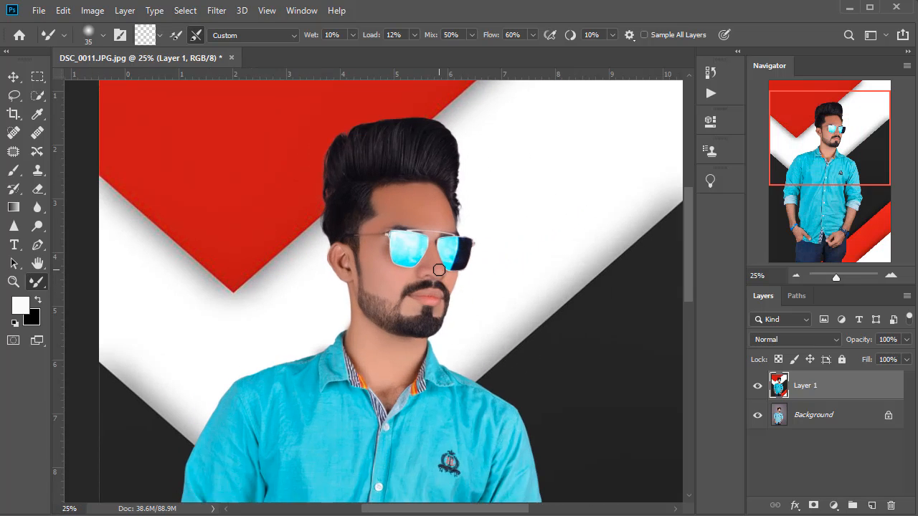
key("ctrl+plus")
left_click(758, 387)
left_click(759, 391)
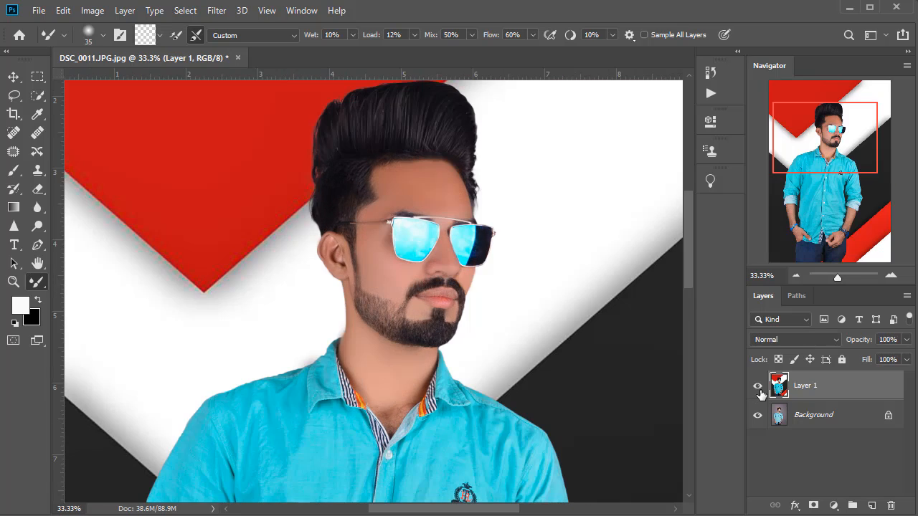
key("ctrl+minus")
key("ctrl+minus")
left_click(759, 392)
left_click(759, 391)
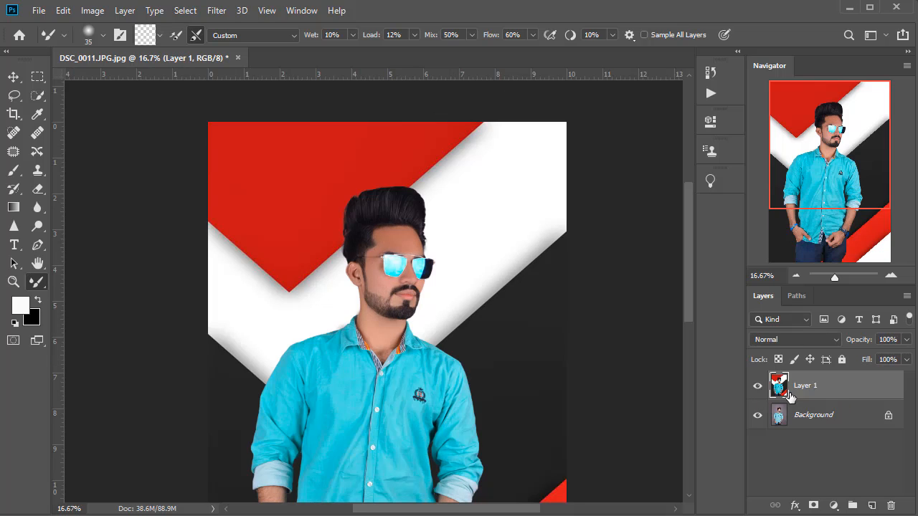
Open the Camera Raw filter on Layer 1 and set Contrast to +3 and Exposure to +0.20.
key("ctrl+shift+a")
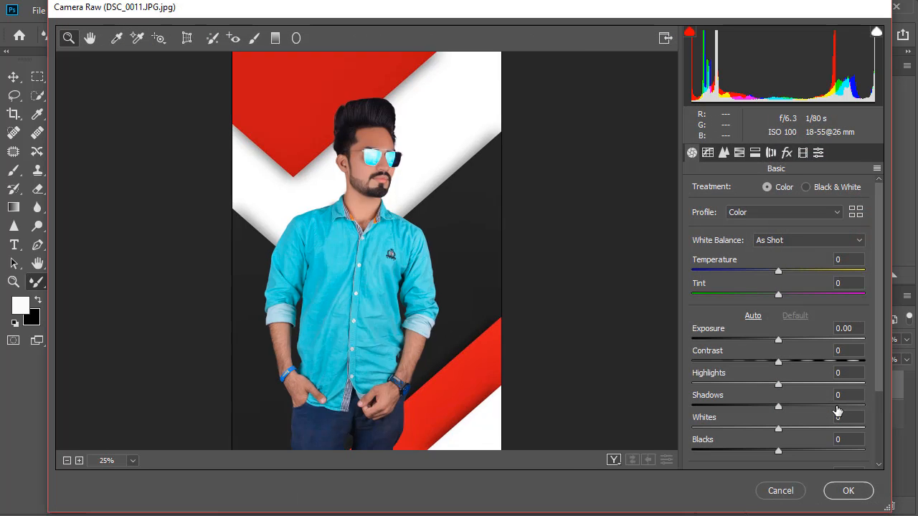
key("ctrl+plus")
left_click_drag(554, 205, 640, 347)
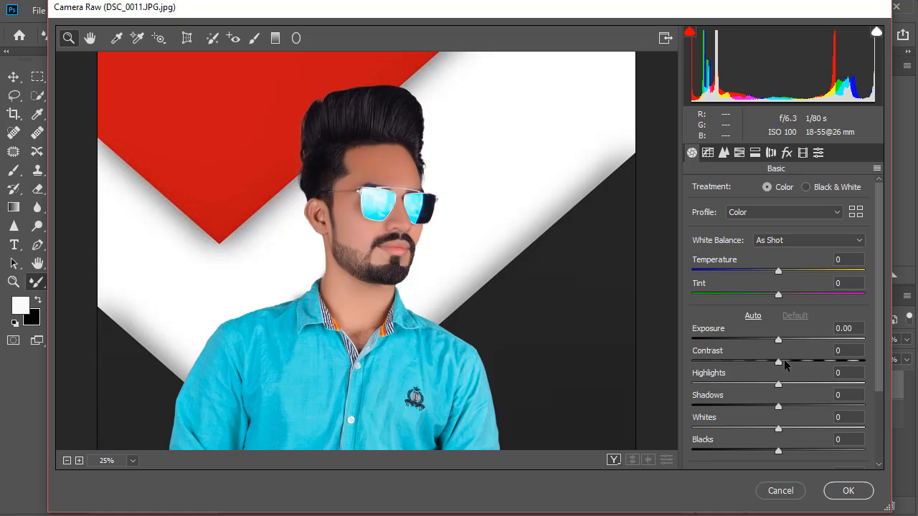
left_click_drag(784, 365, 782, 345)
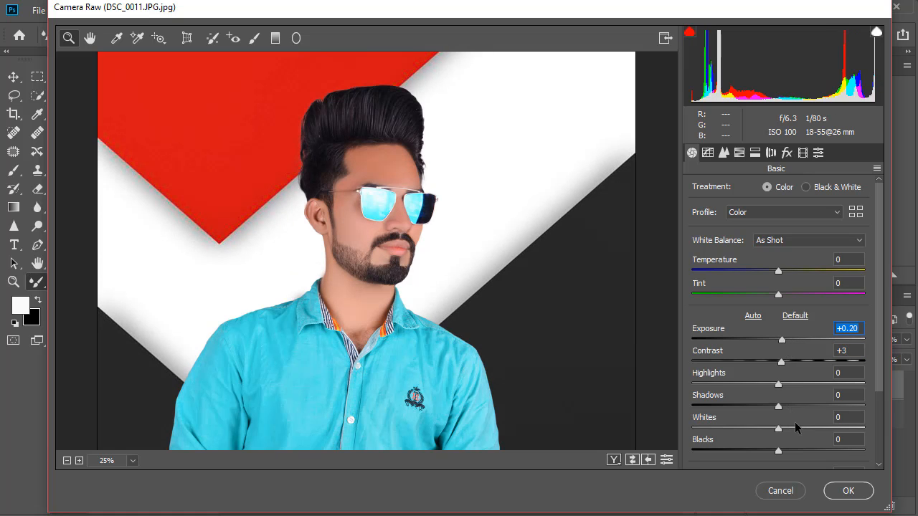
Set Highlights to +13, Shadows to +12, Whites to +17, Blacks to -4, Clarity to +1 and Dehaze to +4.
left_click_drag(777, 406, 791, 387)
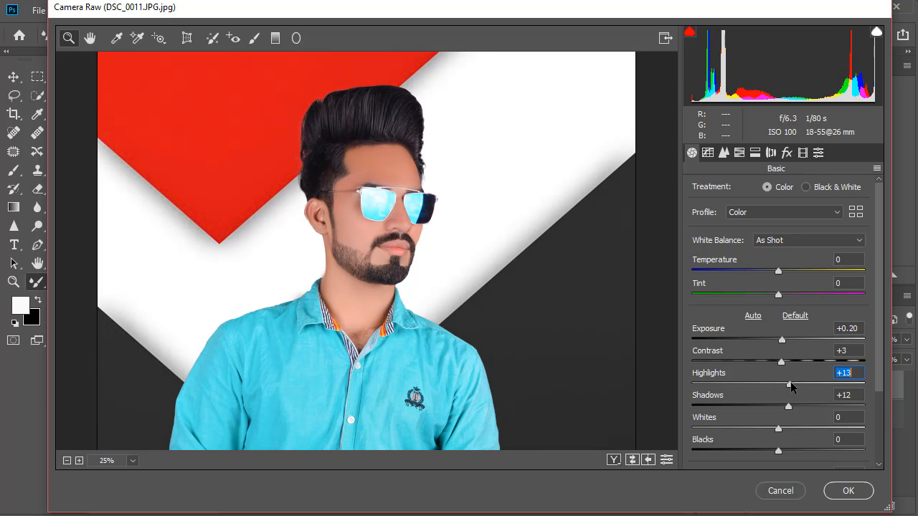
left_click_drag(778, 428, 774, 449)
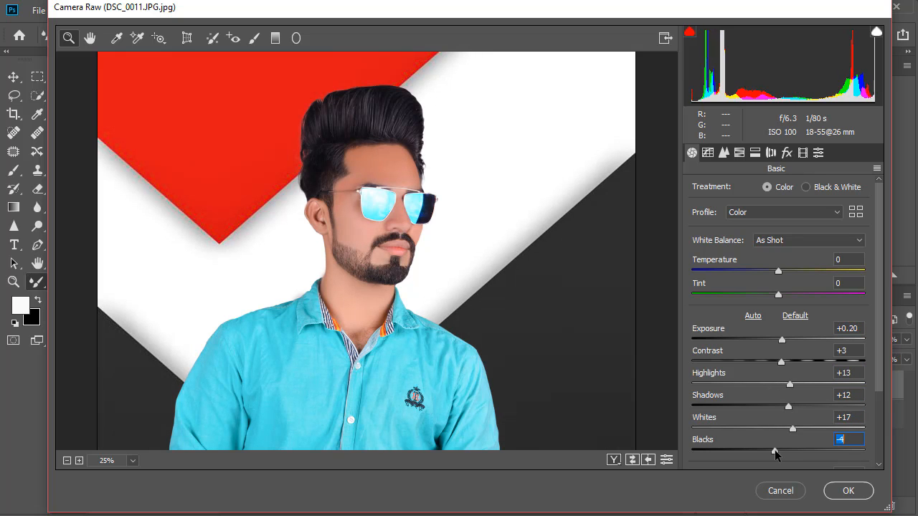
scroll(774, 450, "down", 2)
left_click_drag(782, 419, 782, 410)
scroll(765, 330, "down", 1)
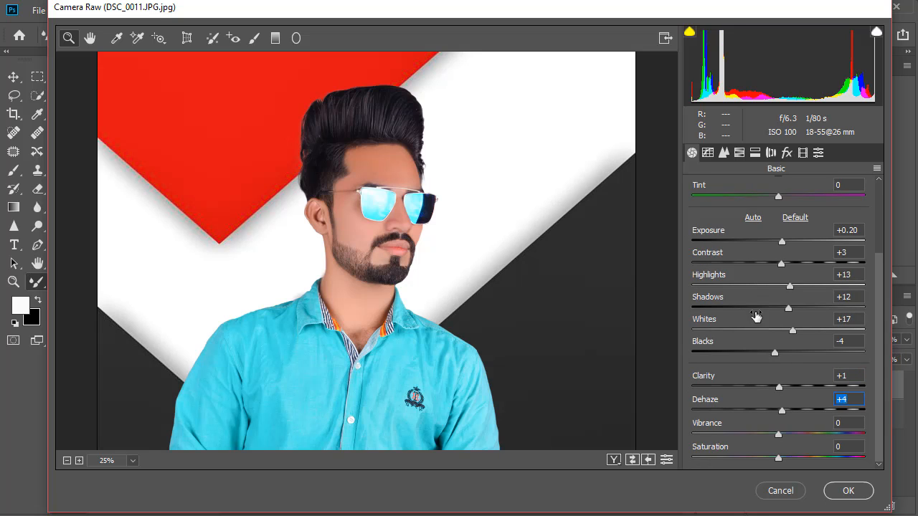
Set the sharpening amount to 8 and the luminance noise reduction to 9.
left_click(723, 152)
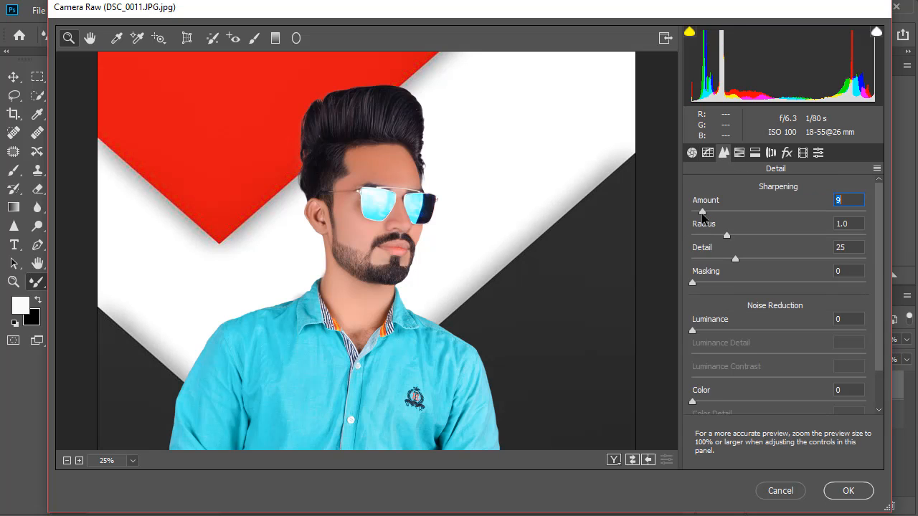
left_click_drag(692, 330, 706, 331)
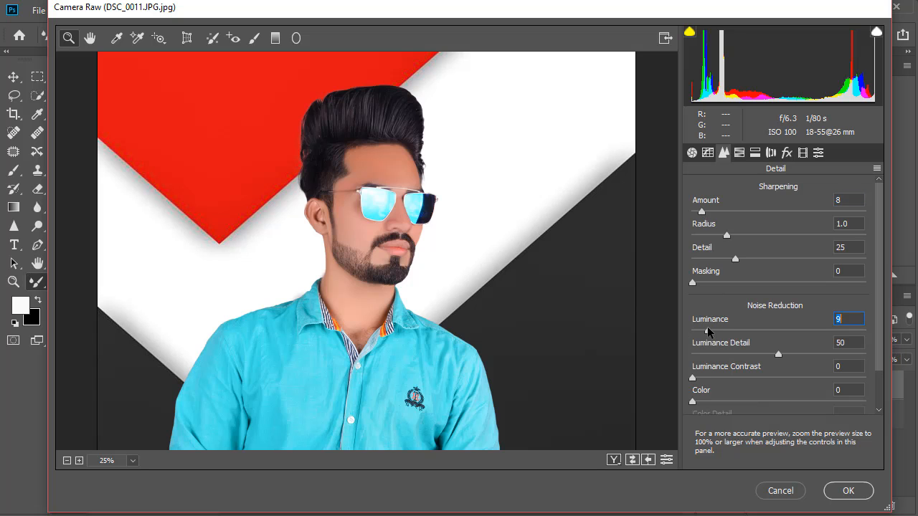
Postpone the scheduled Windows update by an hour.
left_click(785, 152)
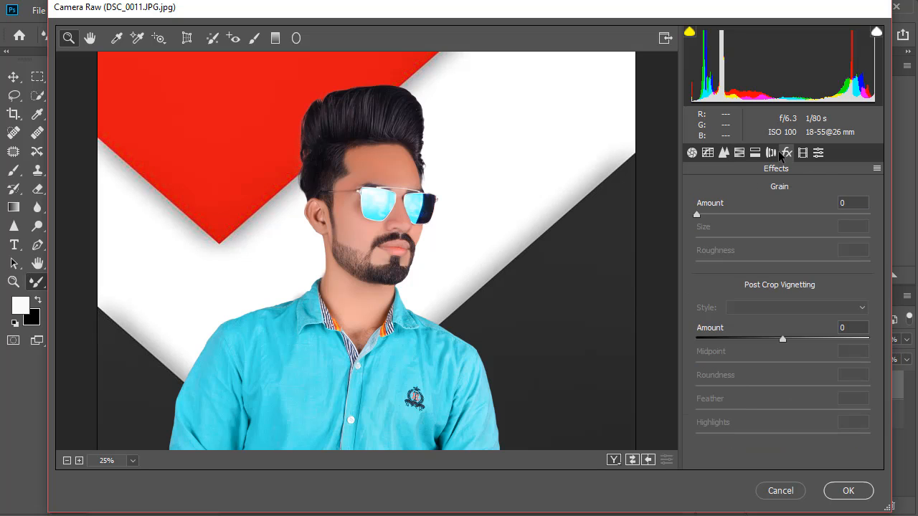
left_click(754, 153)
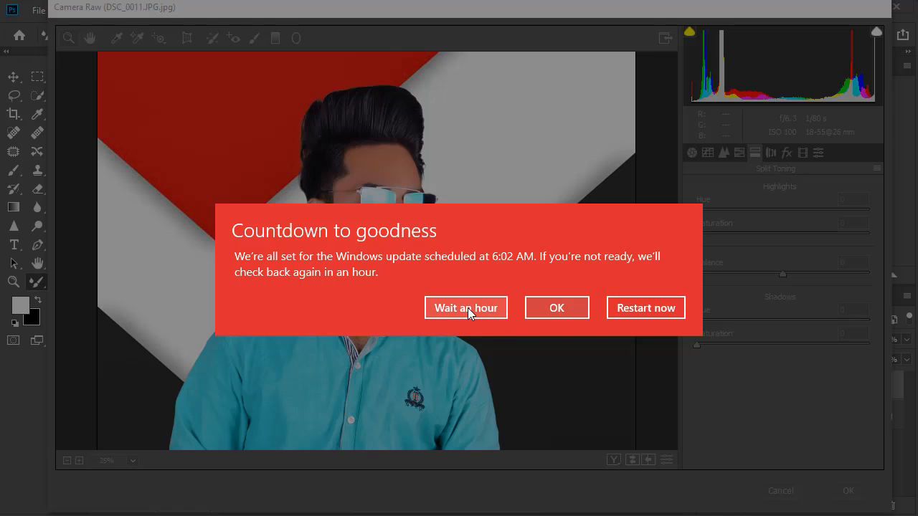
left_click(468, 308)
Adjust the HSL luminance of the oranges and reds, and set the saturation of Reds to +15 and Oranges to -10.
left_click(742, 154)
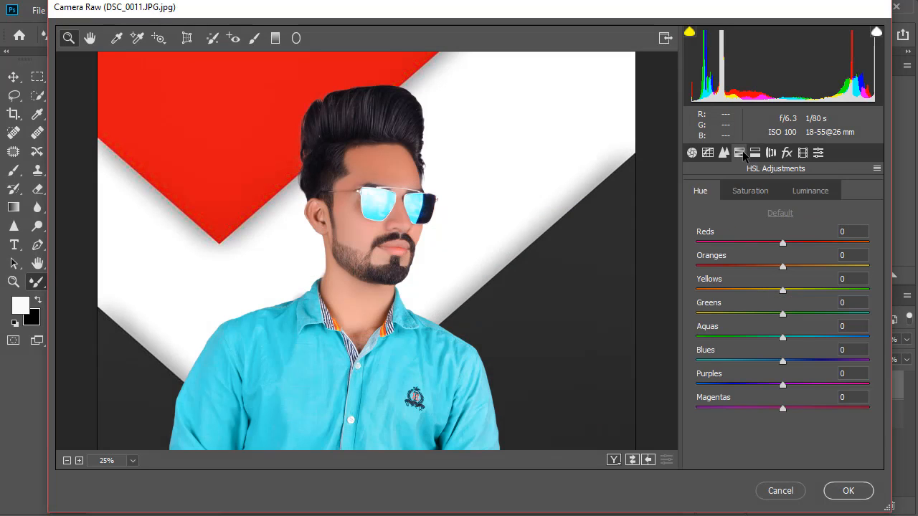
left_click(802, 199)
left_click_drag(795, 267, 797, 244)
left_click(760, 194)
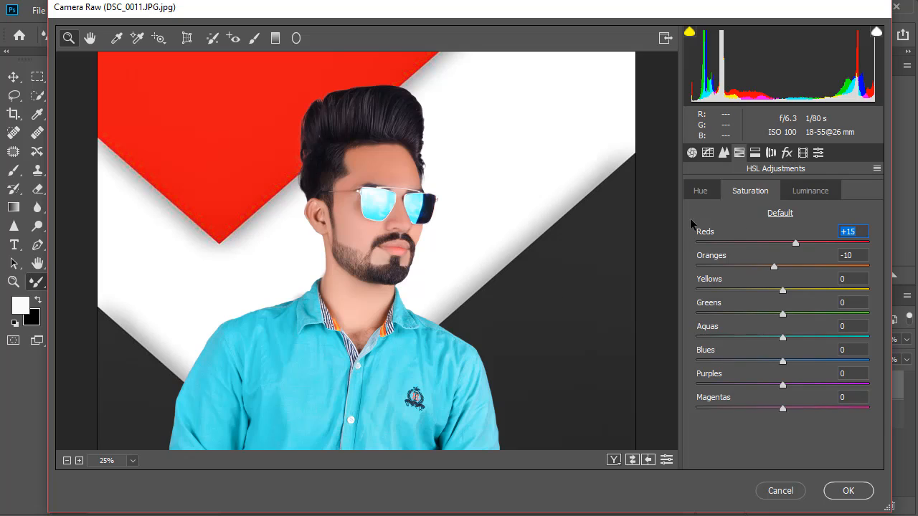
Set Blacks to -8 and Vibrance to +3 in the basic adjustments, and apply the Camera Raw filter.
left_click(692, 153)
left_click_drag(775, 352, 773, 352)
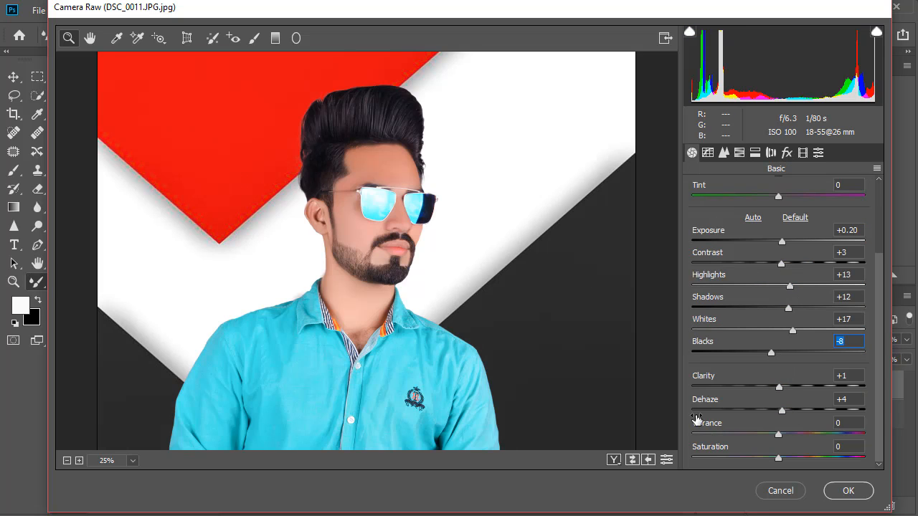
key("ctrl+minus")
key("ctrl+minus")
key("ctrl+plus")
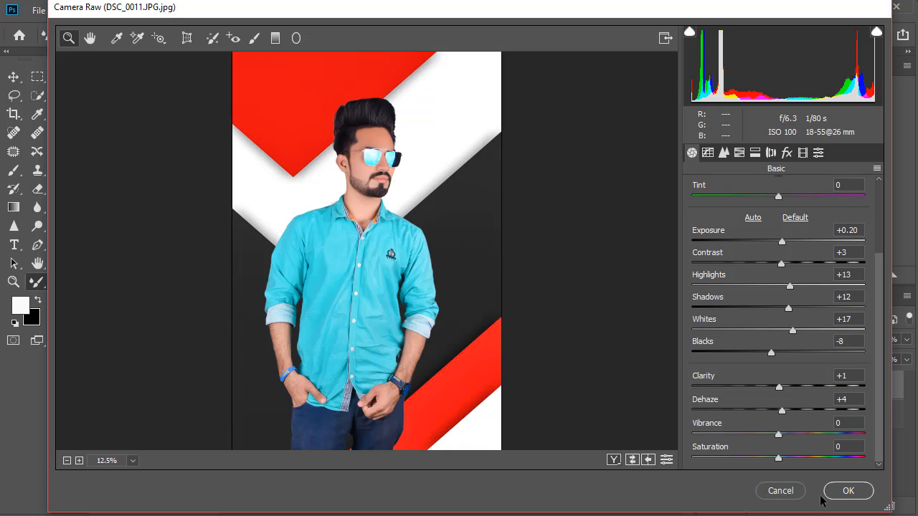
left_click(786, 434)
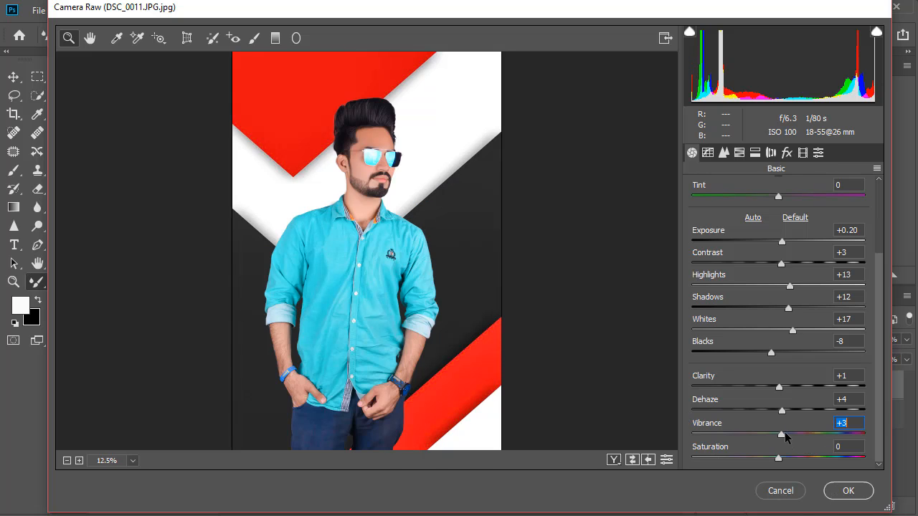
left_click(848, 492)
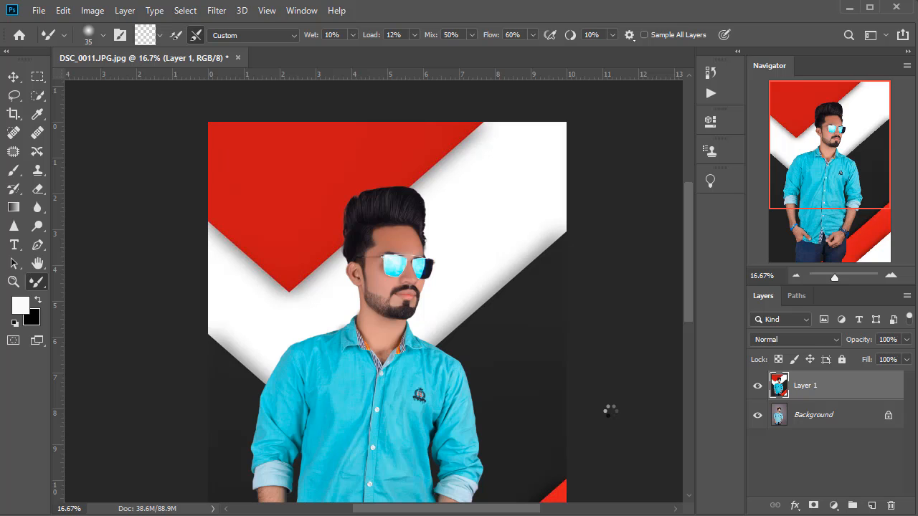
key("ctrl+minus")
key("ctrl+plus")
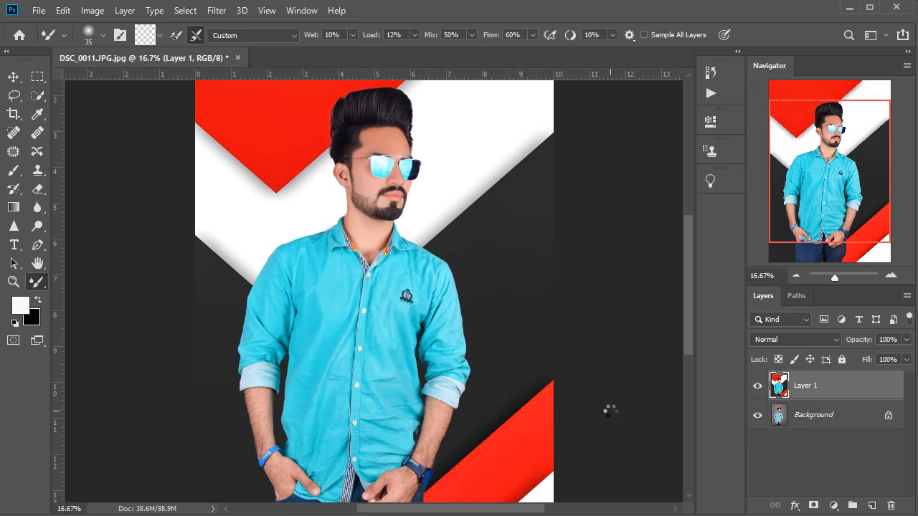
Deepen the shadows of Layer 1 slightly by raising the black input point in Levels.
key("ctrl+plus")
left_click_drag(557, 318, 551, 454)
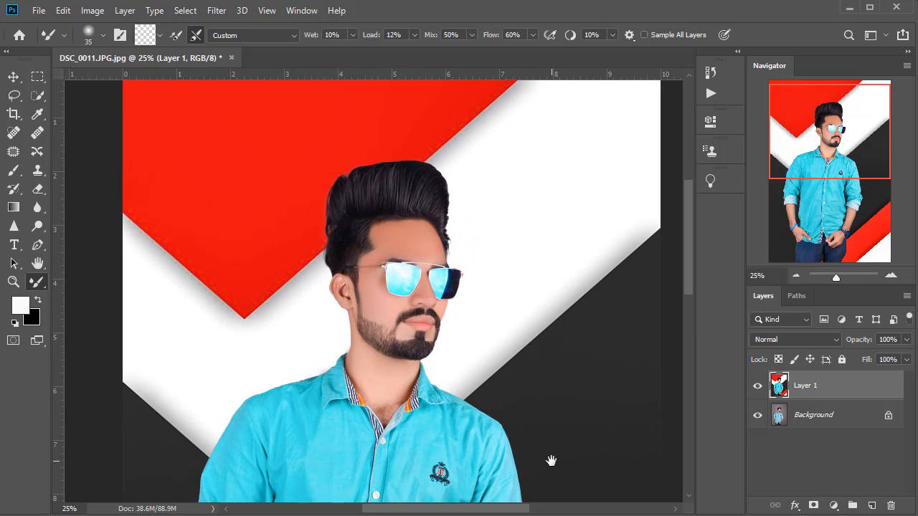
key("ctrl+minus")
key("ctrl+minus")
key("ctrl+plus")
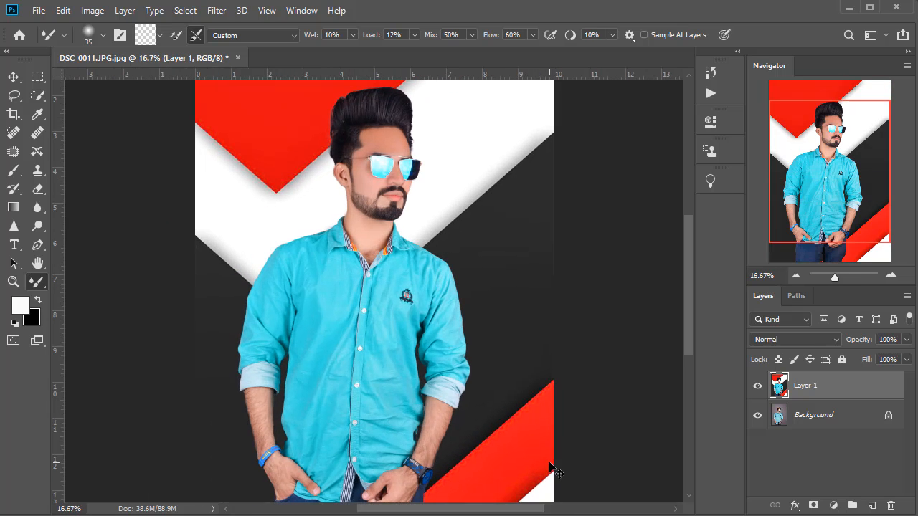
left_click_drag(414, 276, 417, 337)
key("ctrl+l")
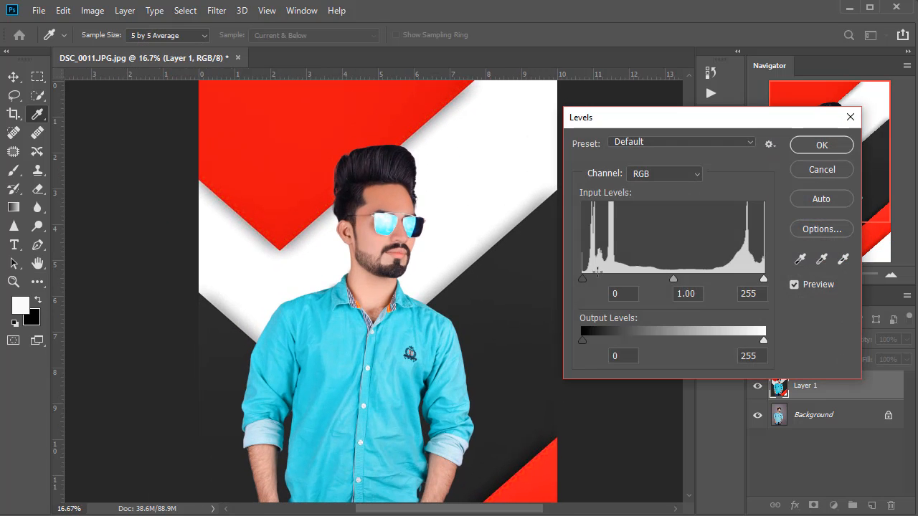
left_click_drag(583, 281, 587, 281)
key("Return")
key("ctrl+minus")
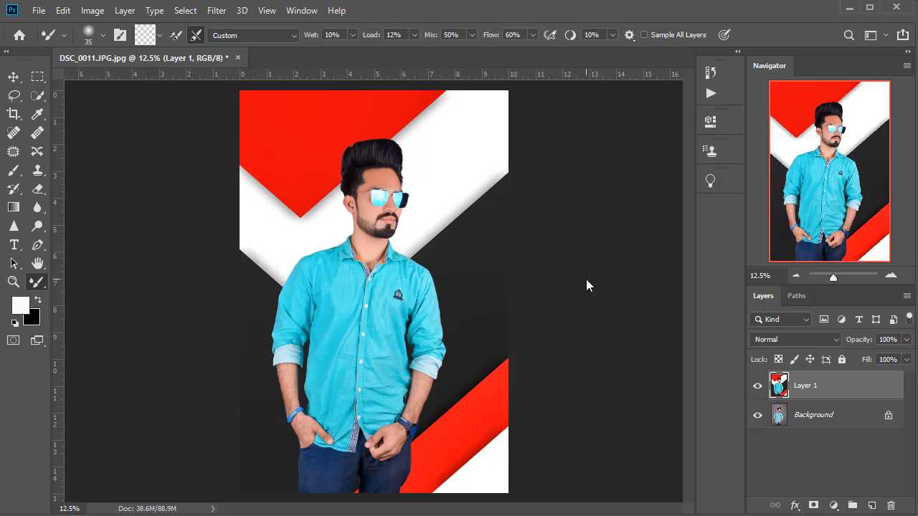
Apply Camera Raw to Layer 1, setting the HSL saturation of Oranges to -15 and Yellows to -10.
key("ctrl+shift+a")
left_click(723, 152)
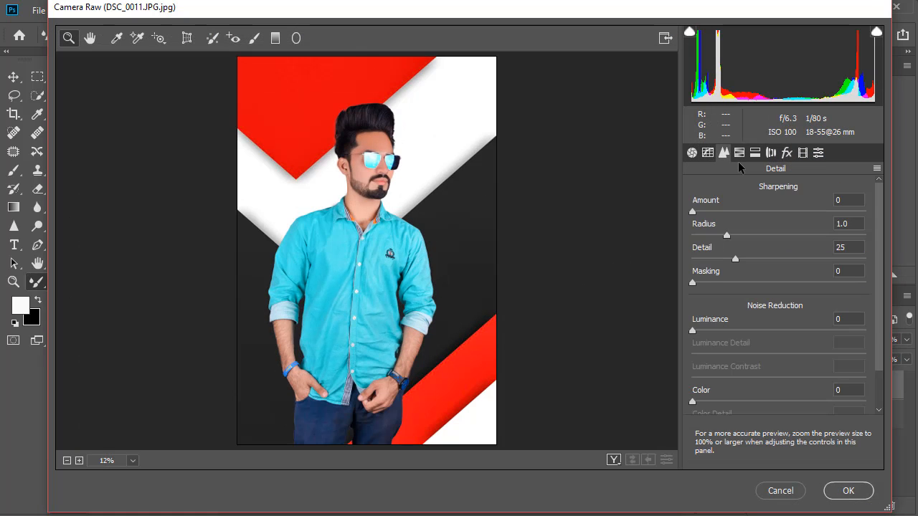
left_click(739, 153)
left_click(772, 266)
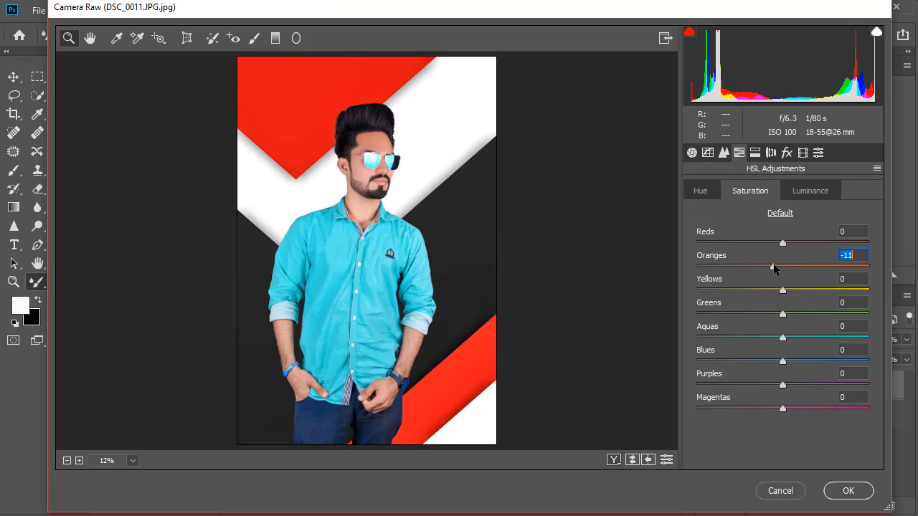
left_click_drag(773, 263, 769, 265)
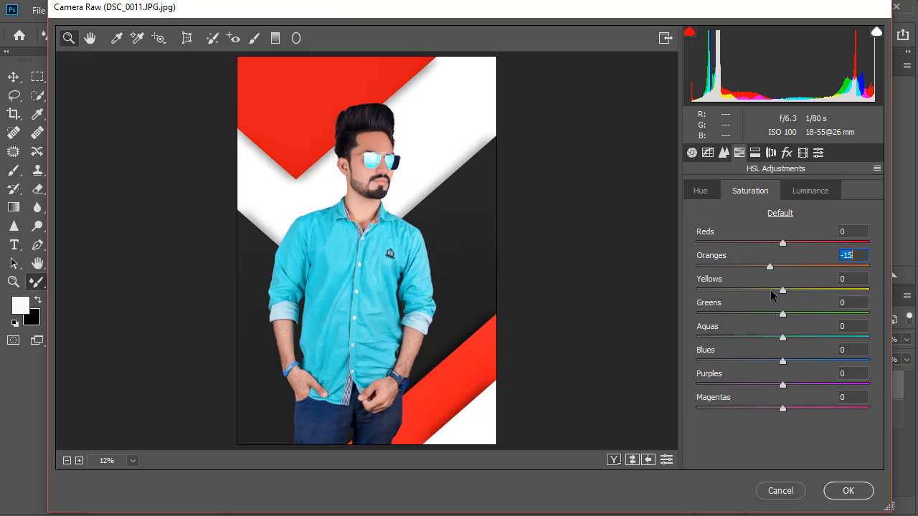
left_click(772, 291)
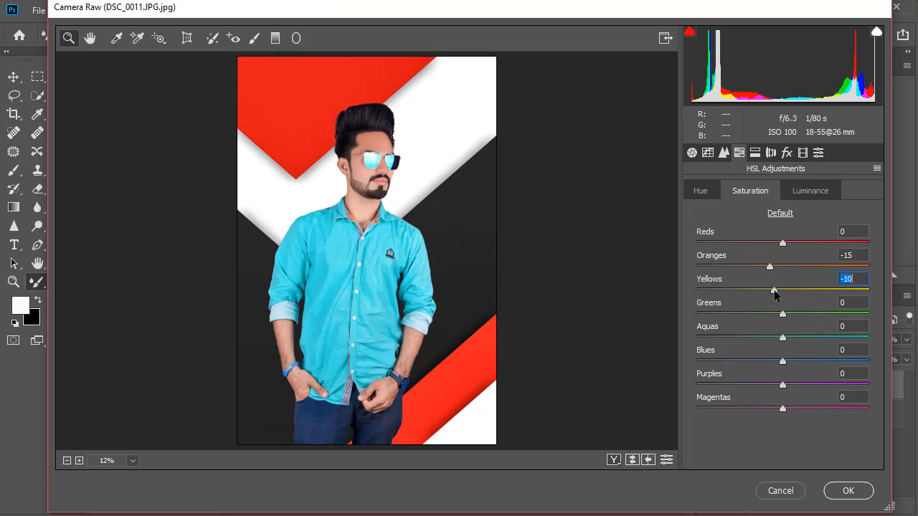
Set the HSL luminance of Oranges to +7 and apply the Camera Raw filter.
left_click(811, 189)
left_click(787, 266)
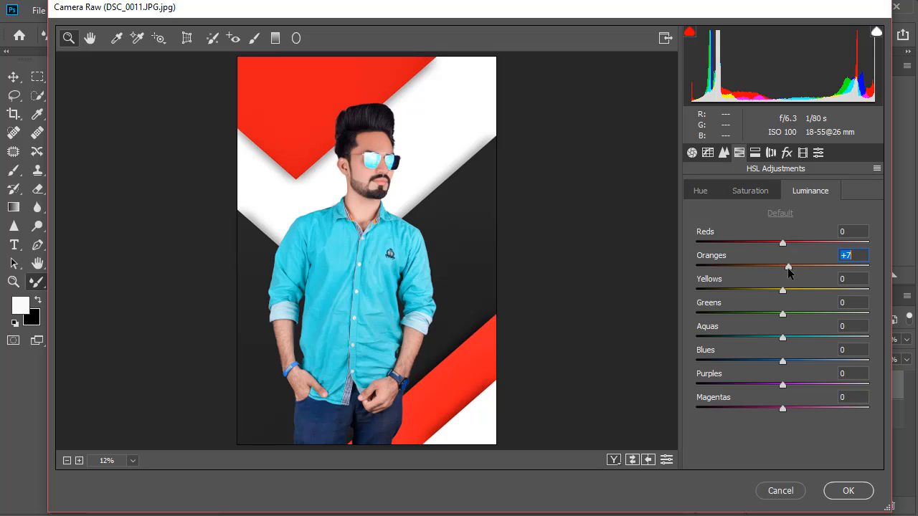
left_click(864, 495)
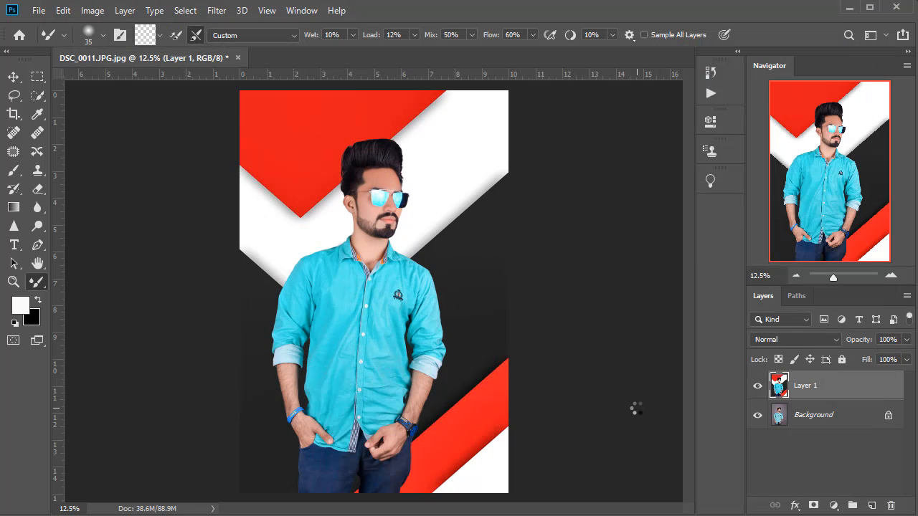
key("ctrl+minus")
Add a Curves adjustment layer above Layer 1.
left_click(833, 504)
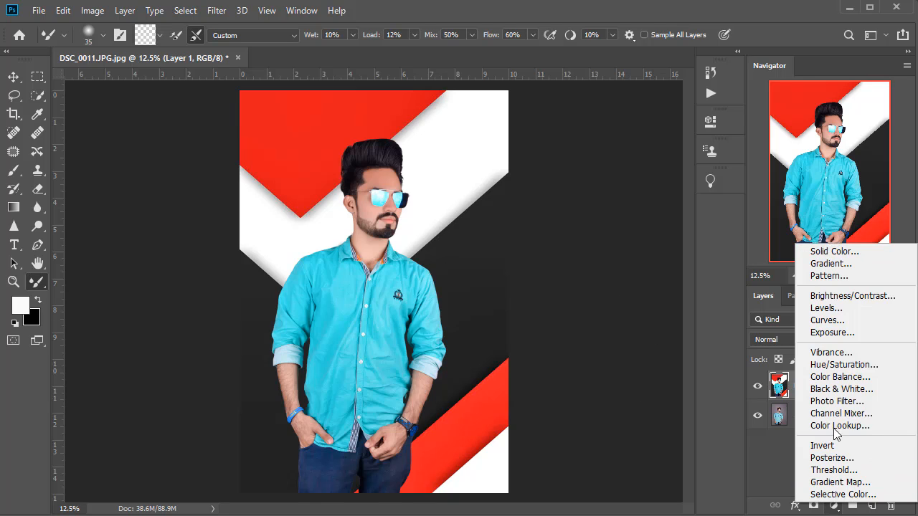
left_click(824, 320)
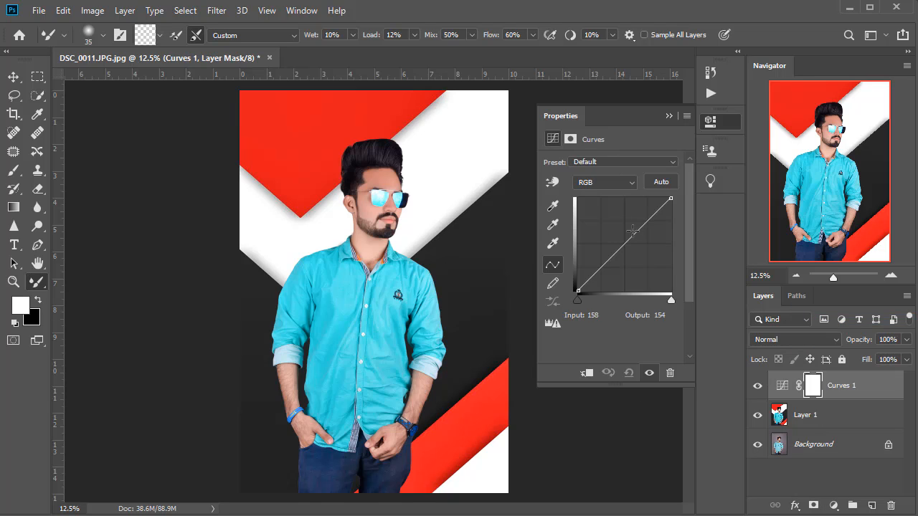
left_click(668, 115)
key("ctrl+l")
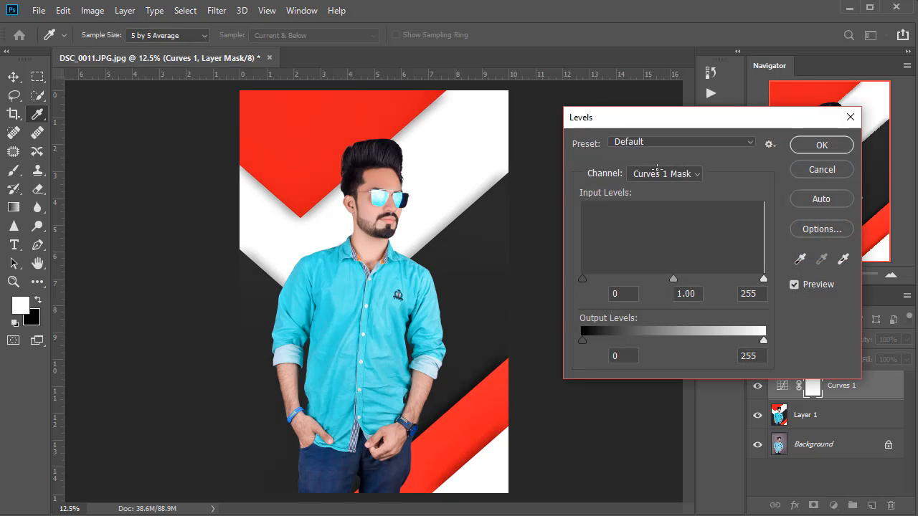
left_click_drag(583, 280, 586, 280)
key("Escape")
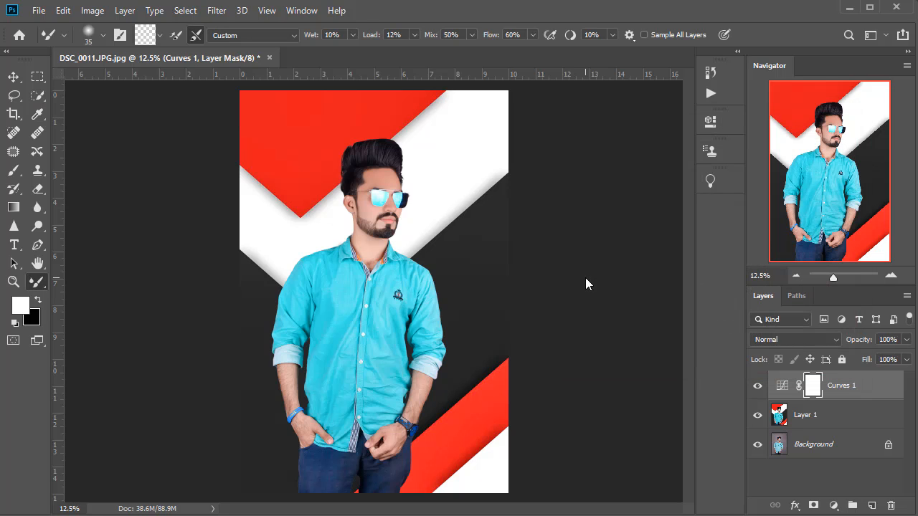
key("ctrl+shift+a")
left_click(780, 490)
Merge the Curves adjustment with Layer 1, and apply Camera Raw to the merged layer with the saturation of Reds at +5.
left_click(826, 414)
key("ctrl+e")
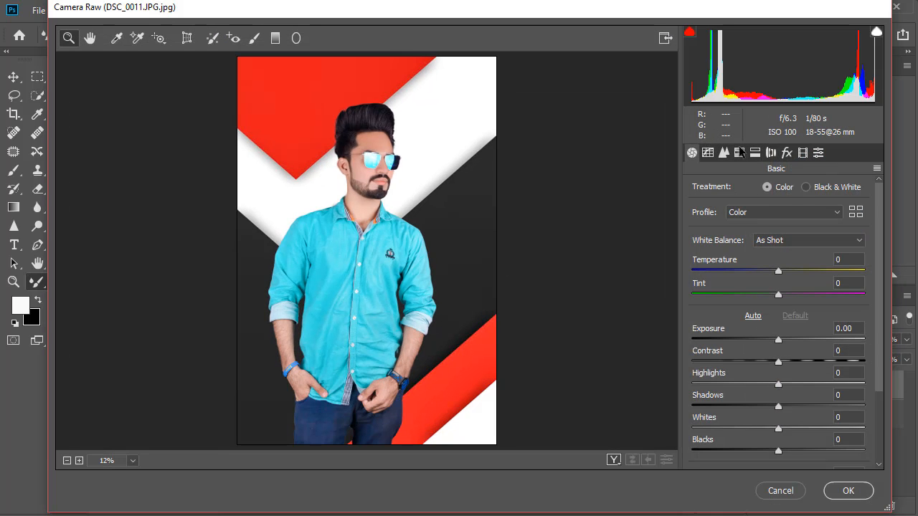
left_click(740, 152)
left_click(765, 192)
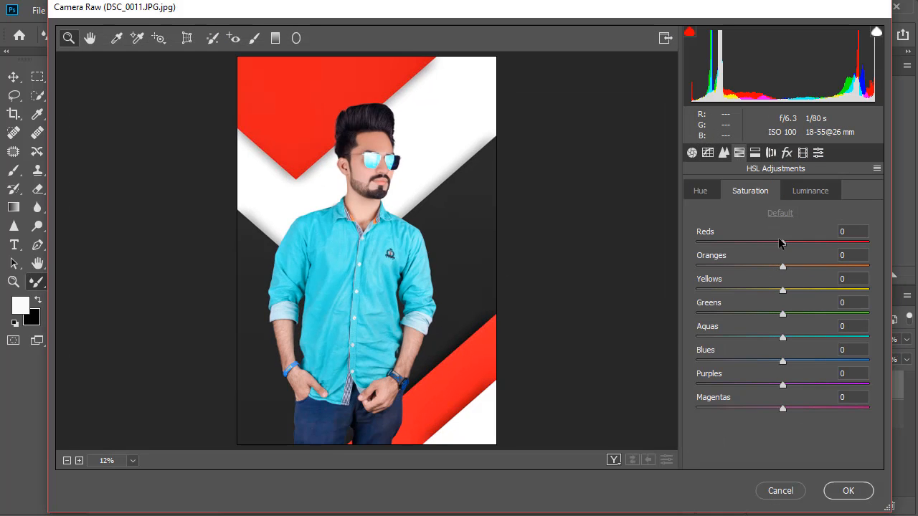
left_click_drag(781, 242, 789, 245)
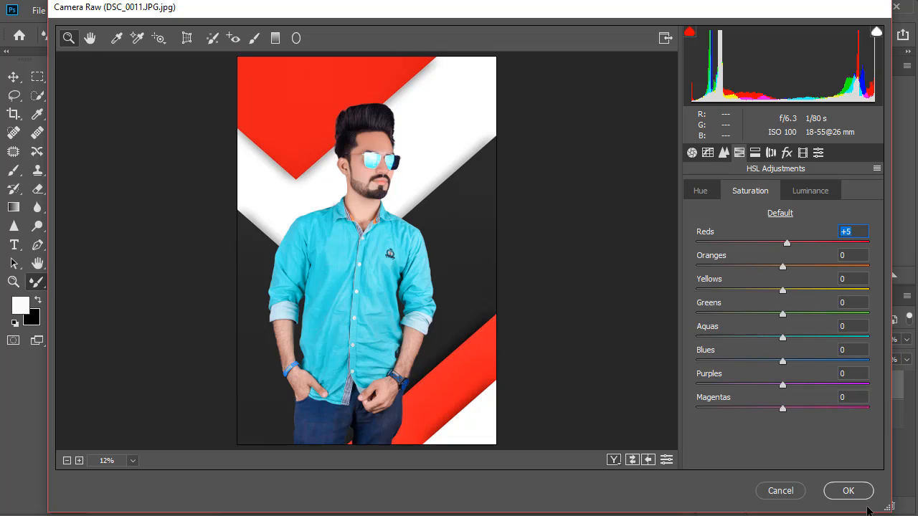
left_click(848, 491)
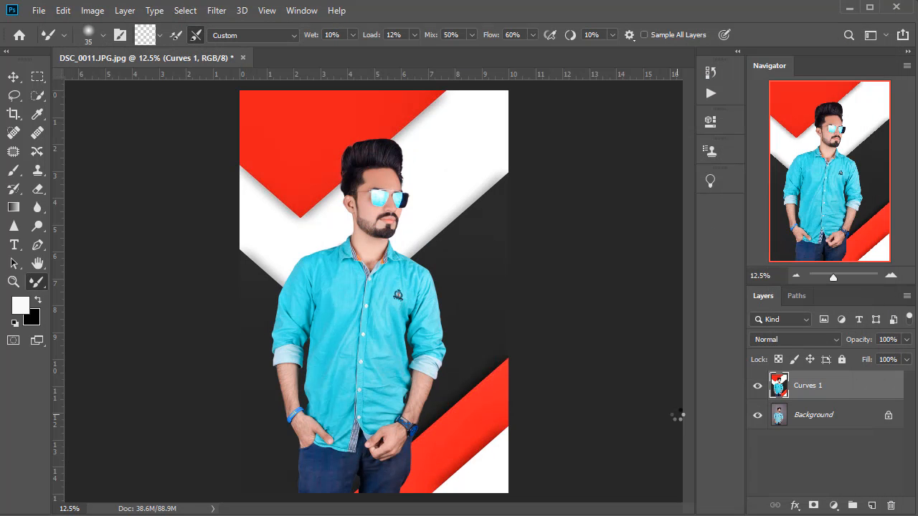
Darken the man's beard along the jaw with the Burn tool, using a size 100 brush on Midtones at 40% exposure.
key("ctrl+plus")
key("ctrl+plus")
left_click_drag(514, 258, 531, 420)
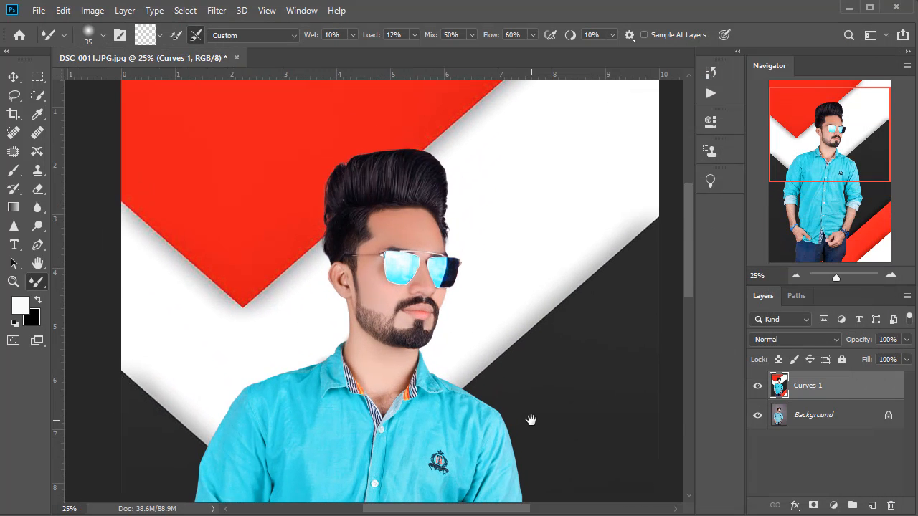
key("ctrl+minus")
key("ctrl+plus")
key("ctrl+plus")
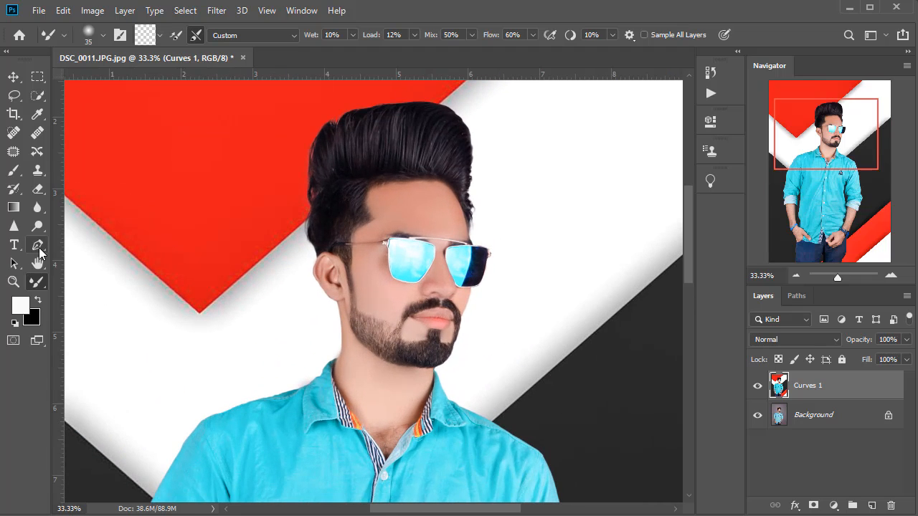
left_click(37, 226)
left_click(93, 239)
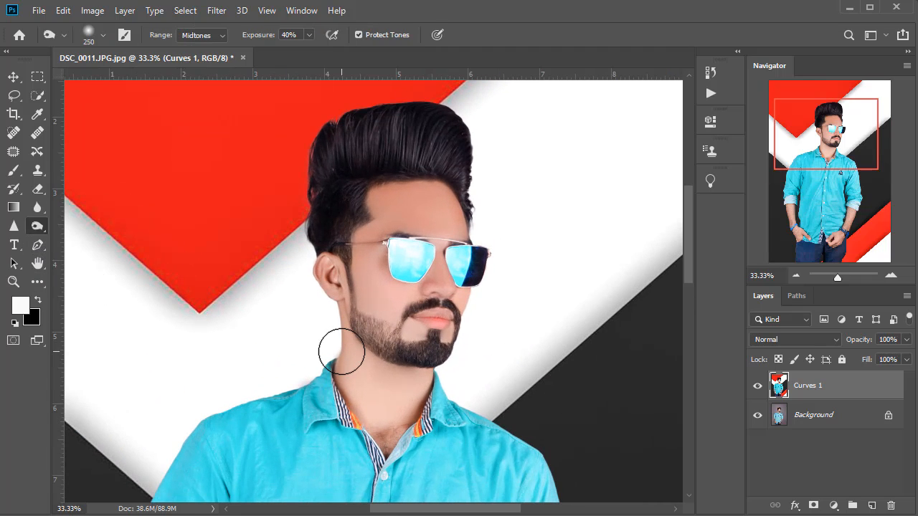
key("bracketleft")
key("bracketleft")
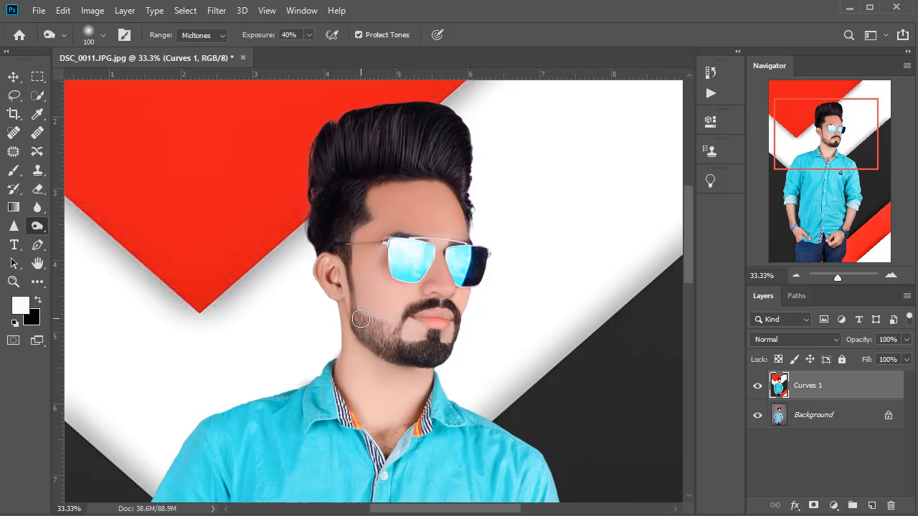
left_click_drag(361, 324, 394, 348)
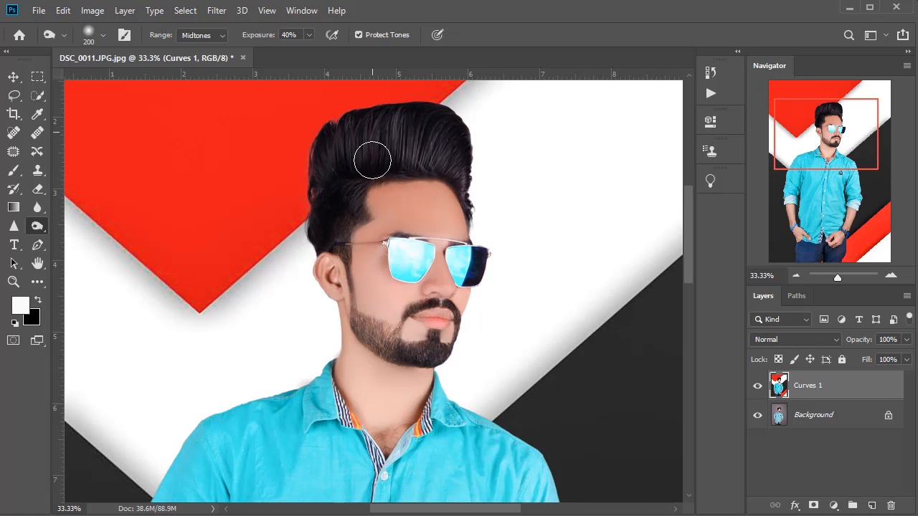
Burn the man's hair darker with a size 125 brush on Midtones at 40% exposure.
key("bracketleft")
key("bracketleft")
mouse_move(408, 138)
left_mouse_down()
mouse_move(434, 137)
mouse_move(444, 166)
mouse_move(445, 143)
left_mouse_up()
key("ctrl+minus")
key("ctrl+minus")
key("ctrl+minus")
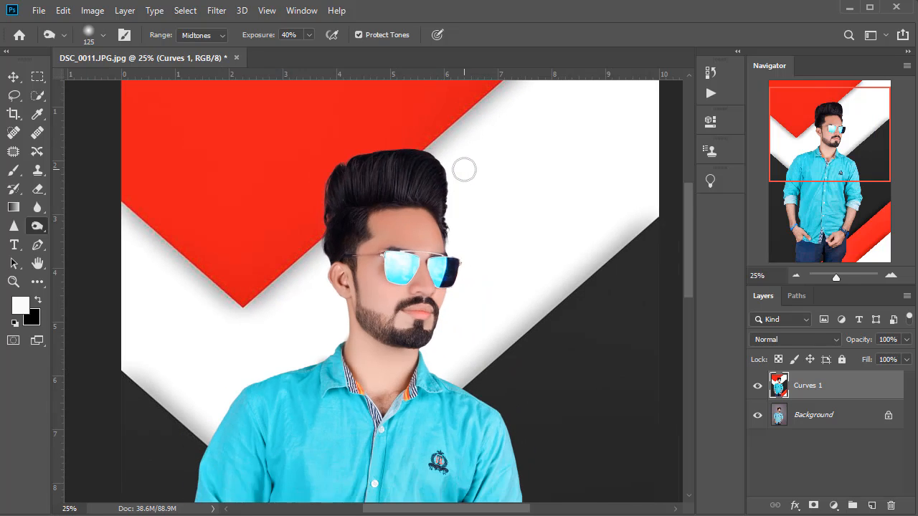
Compare the retouched portrait with the original photo by hiding and showing the Curves 1 layer, ending with the Move tool active.
left_click(757, 386)
key("ctrl+plus")
key("ctrl+plus")
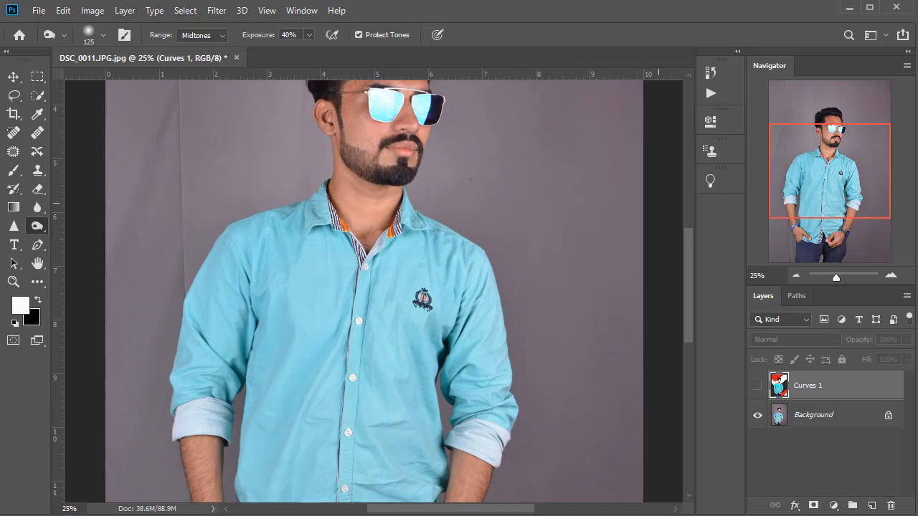
left_click_drag(385, 192, 406, 316)
left_click(757, 390)
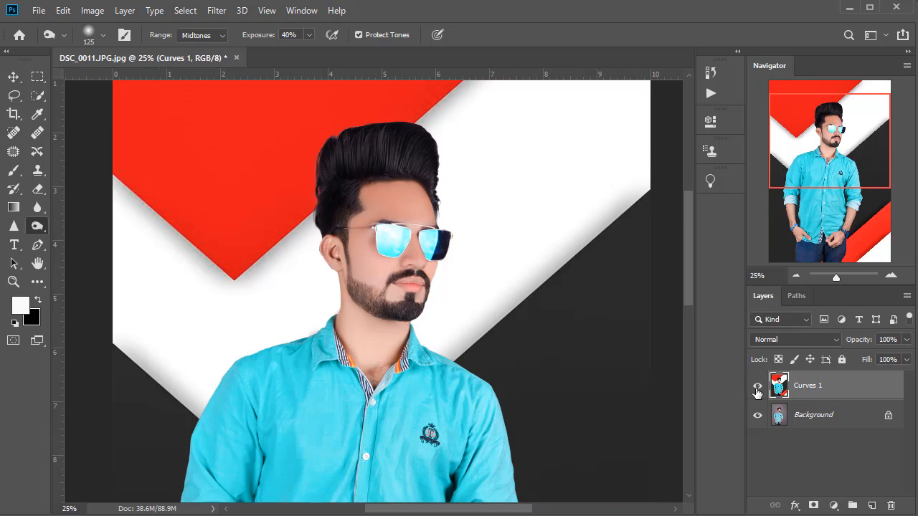
key("ctrl+minus")
key("ctrl+minus")
left_click(757, 391)
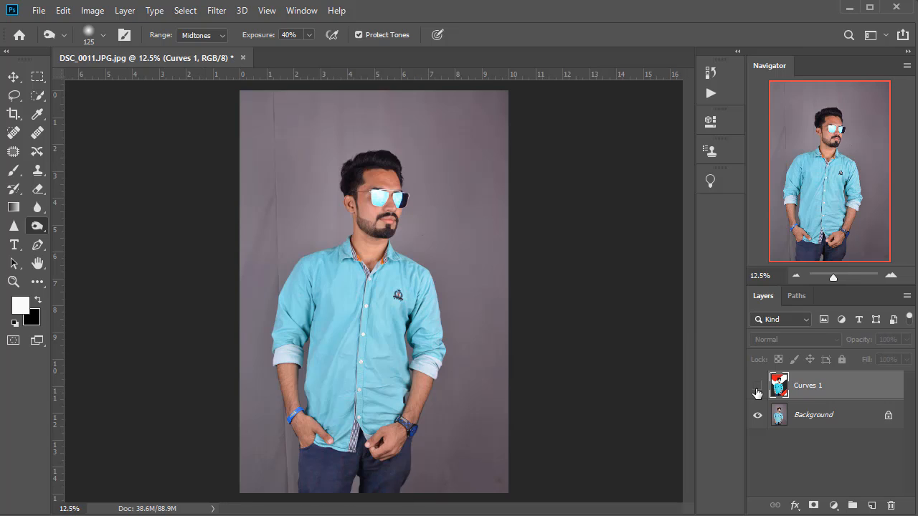
left_click(757, 390)
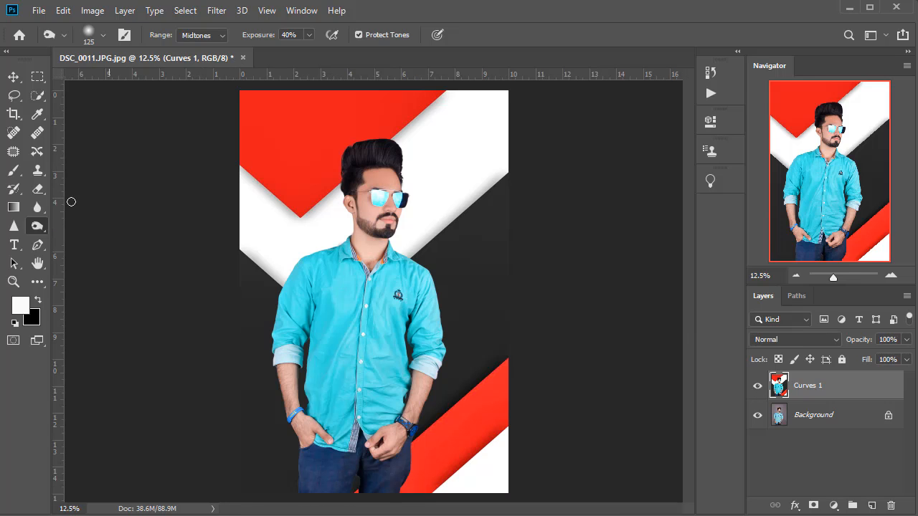
left_click(14, 79)
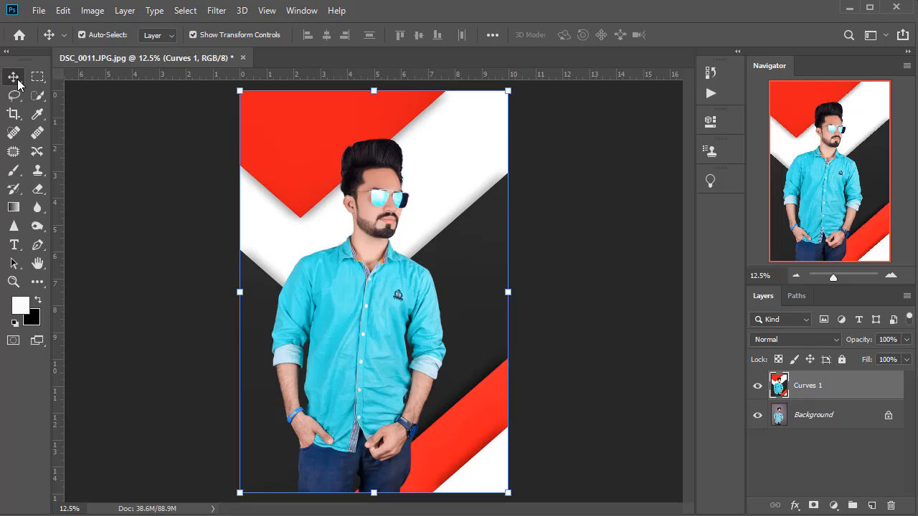